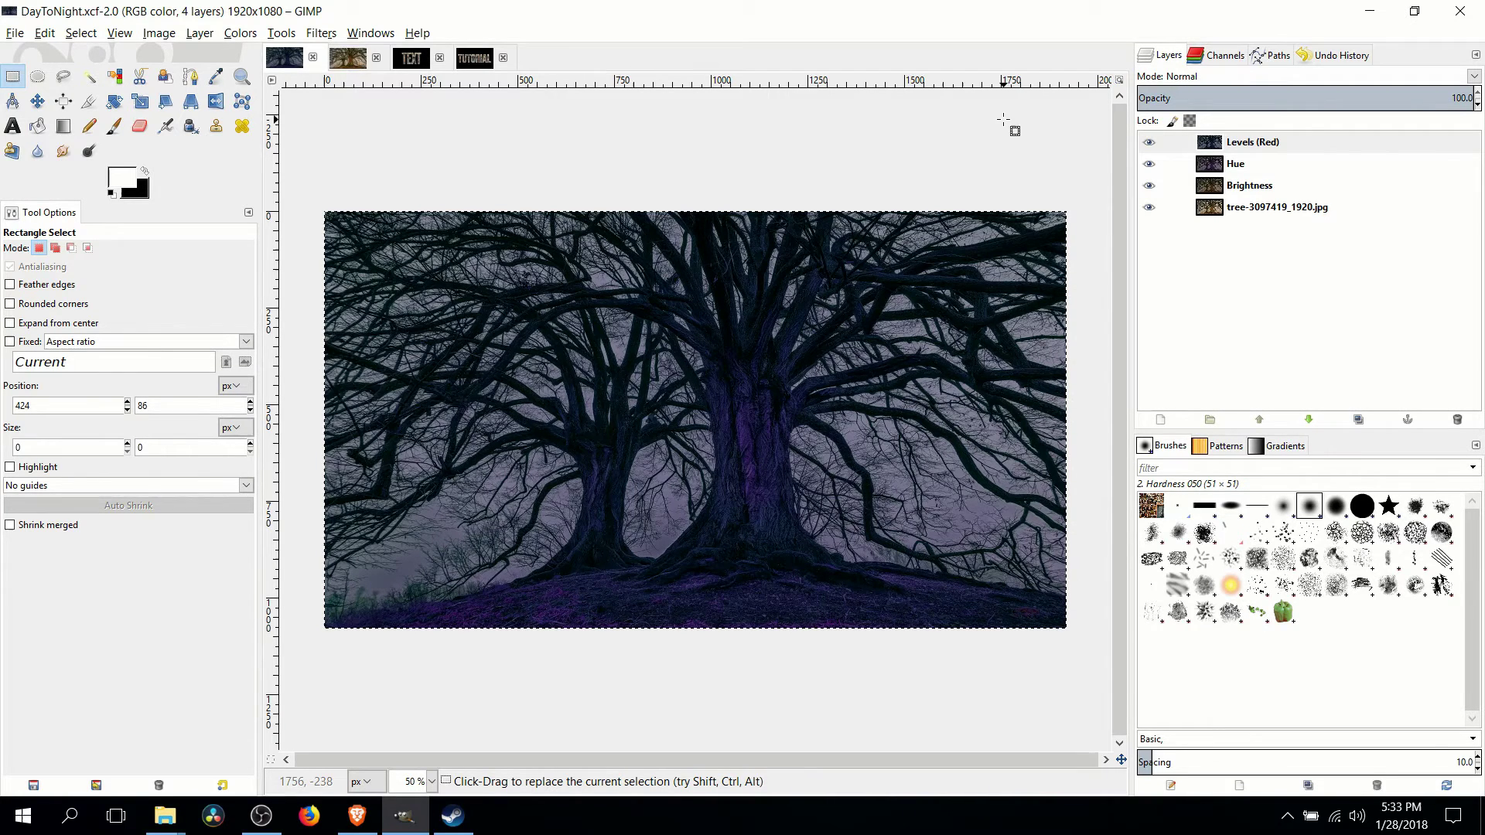
# Step: Compare DayToNight with the original photo, ending on the tree-3097419_1920 tab
pyautogui.click(345, 62)
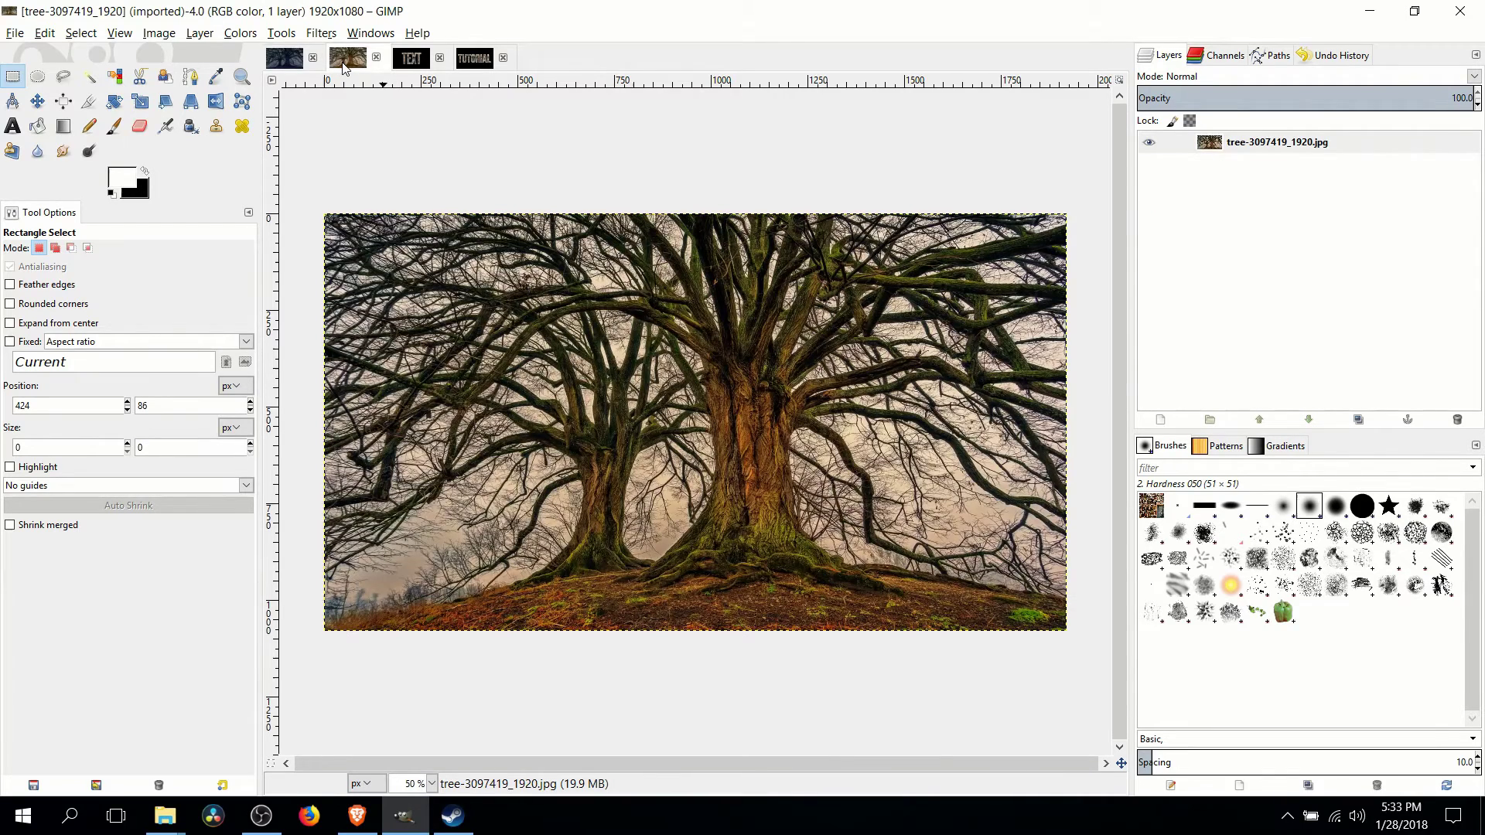
pyautogui.click(278, 60)
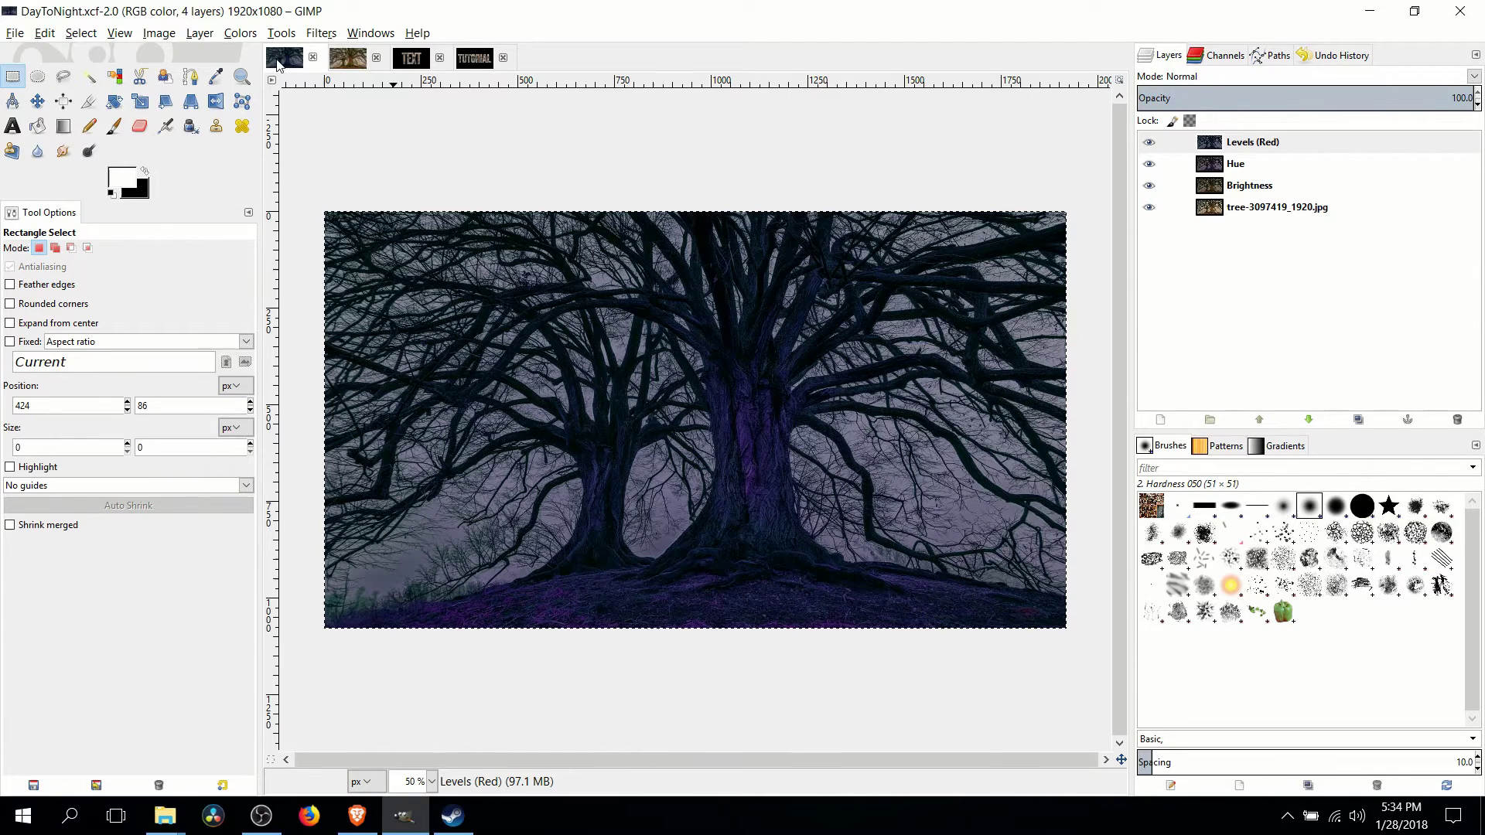
pyautogui.click(348, 62)
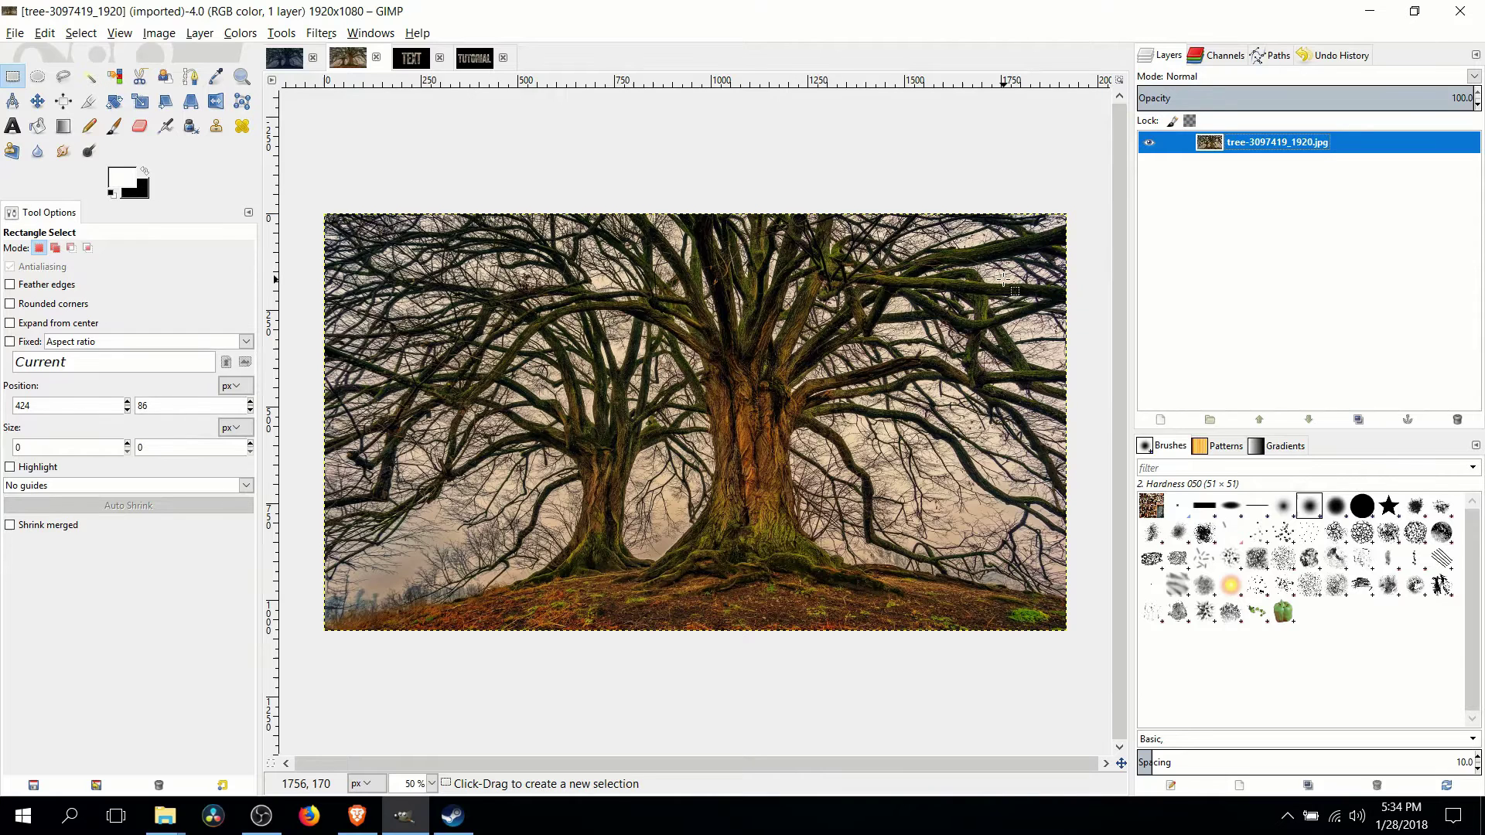
# Step: Duplicate the tree photo layer and rename the copy 'Brightness'
pyautogui.rightClick(1285, 148)
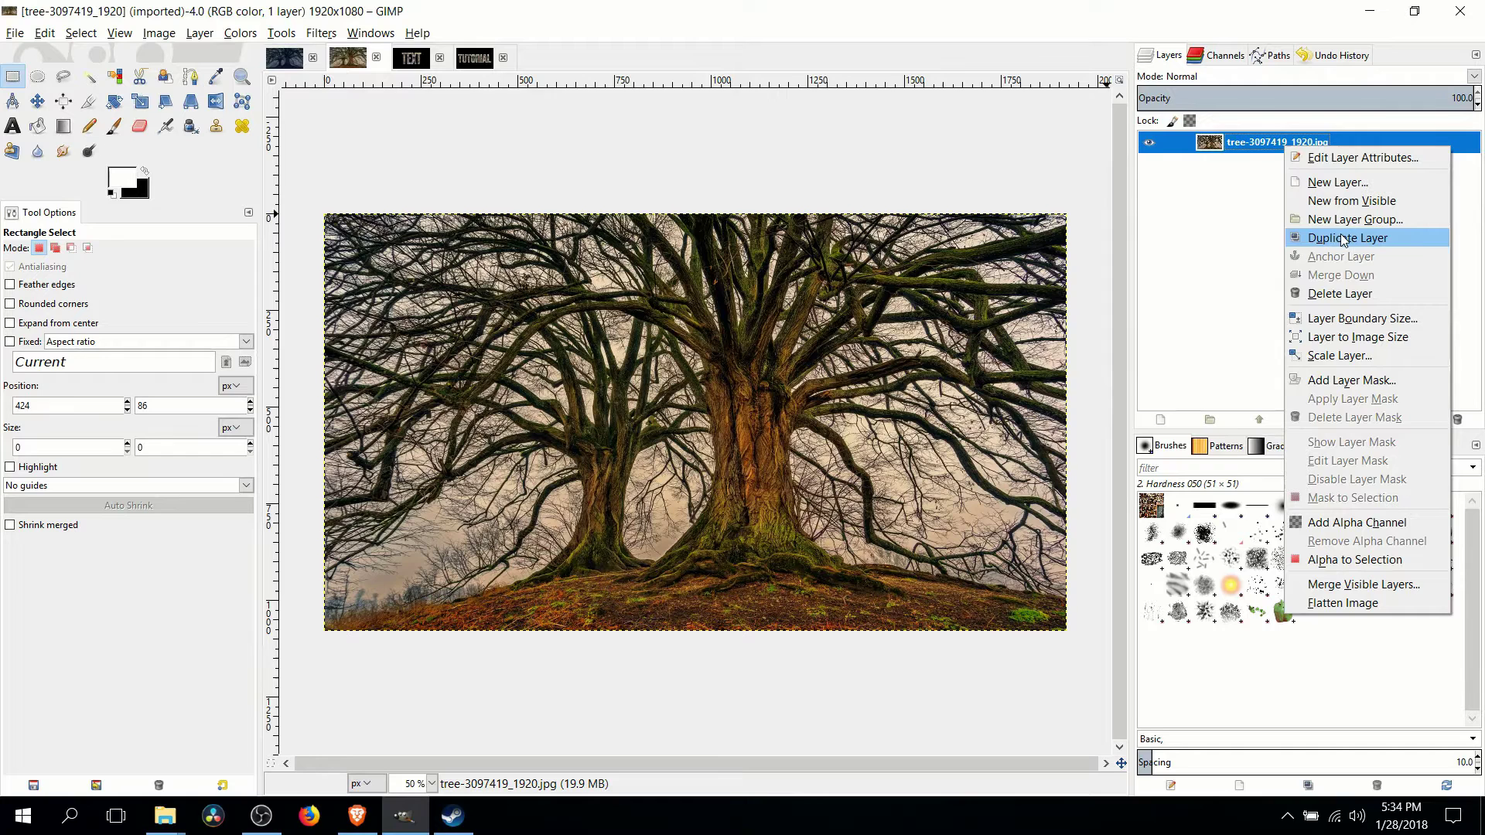
pyautogui.click(1343, 239)
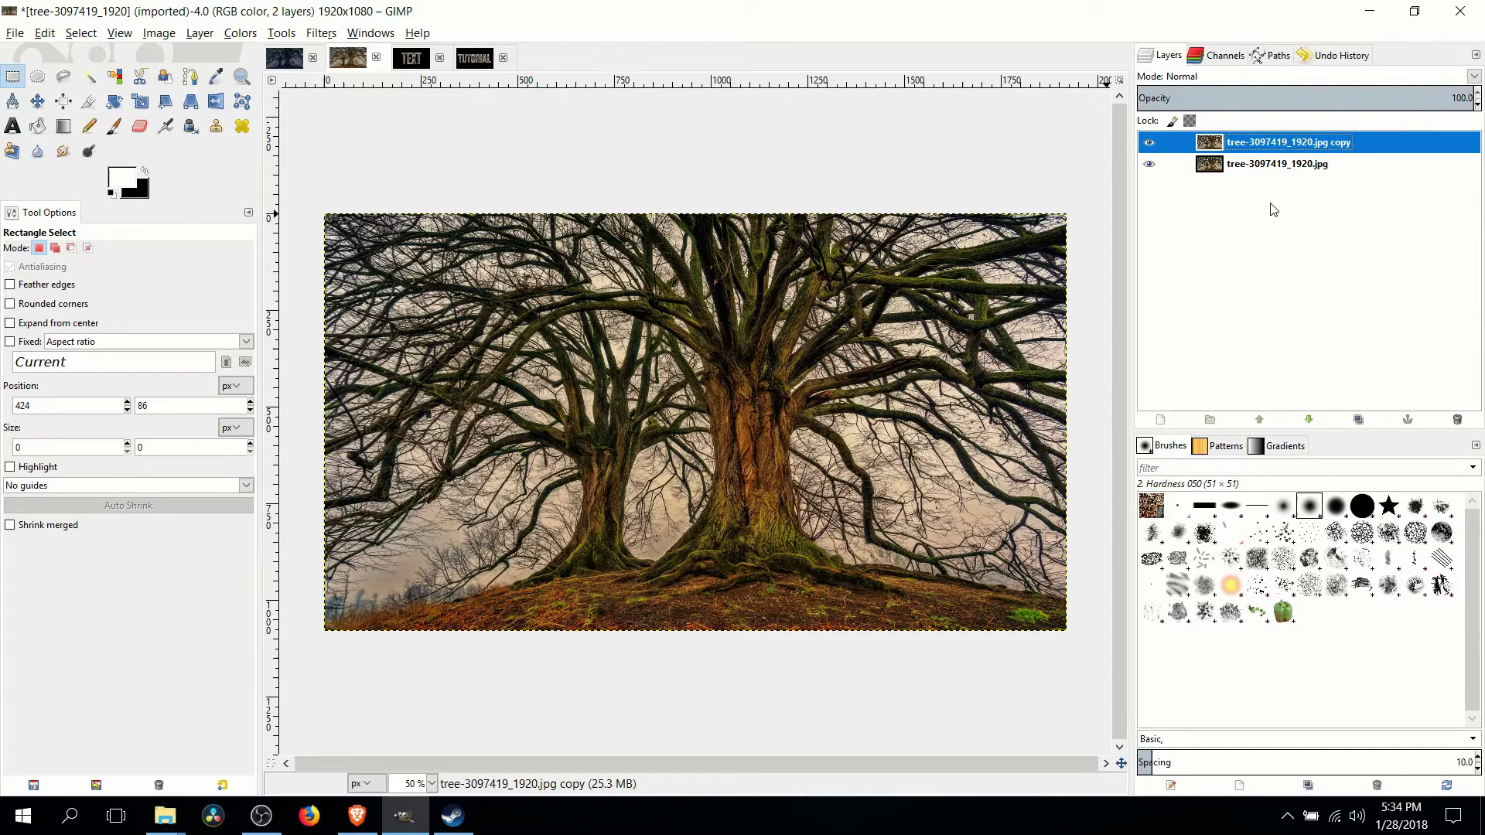
pyautogui.doubleClick(1305, 147)
pyautogui.write('Brigh')
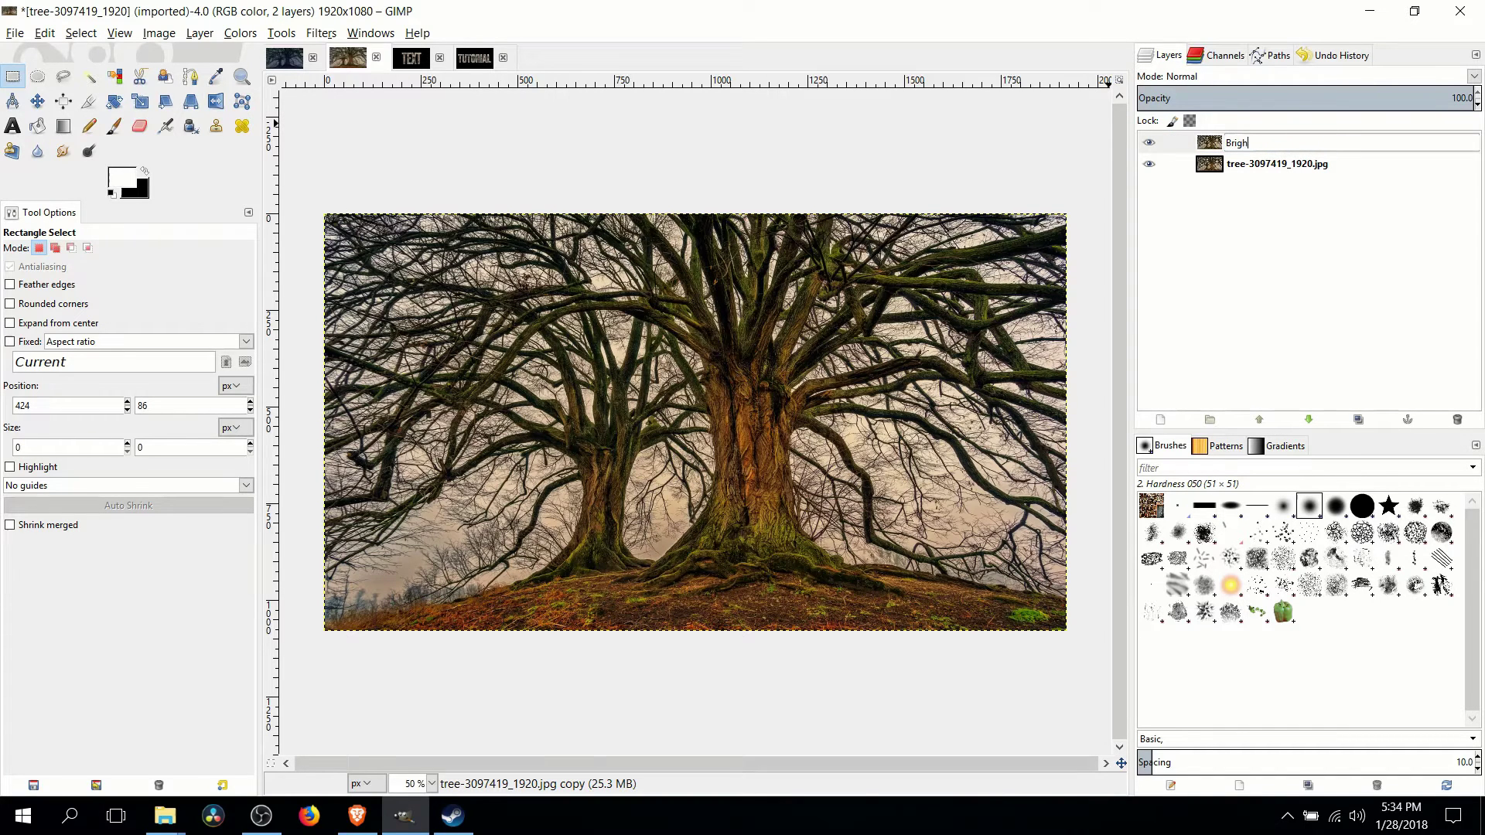
pyautogui.write('tness')
pyautogui.press('Return')
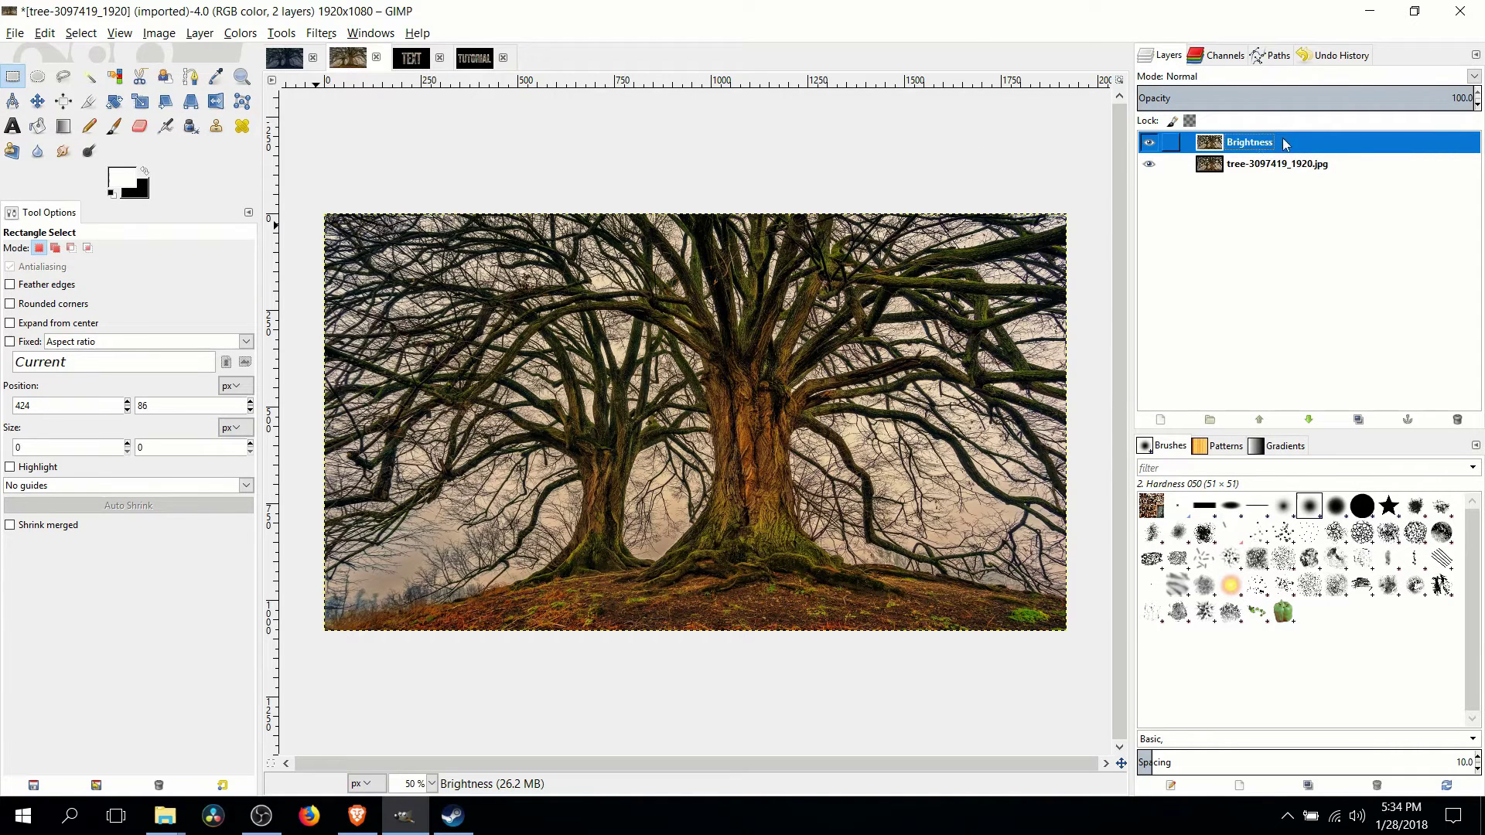
# Step: Apply Brightness-Contrast to the Brightness layer with brightness -79 and contrast 0
pyautogui.click(247, 33)
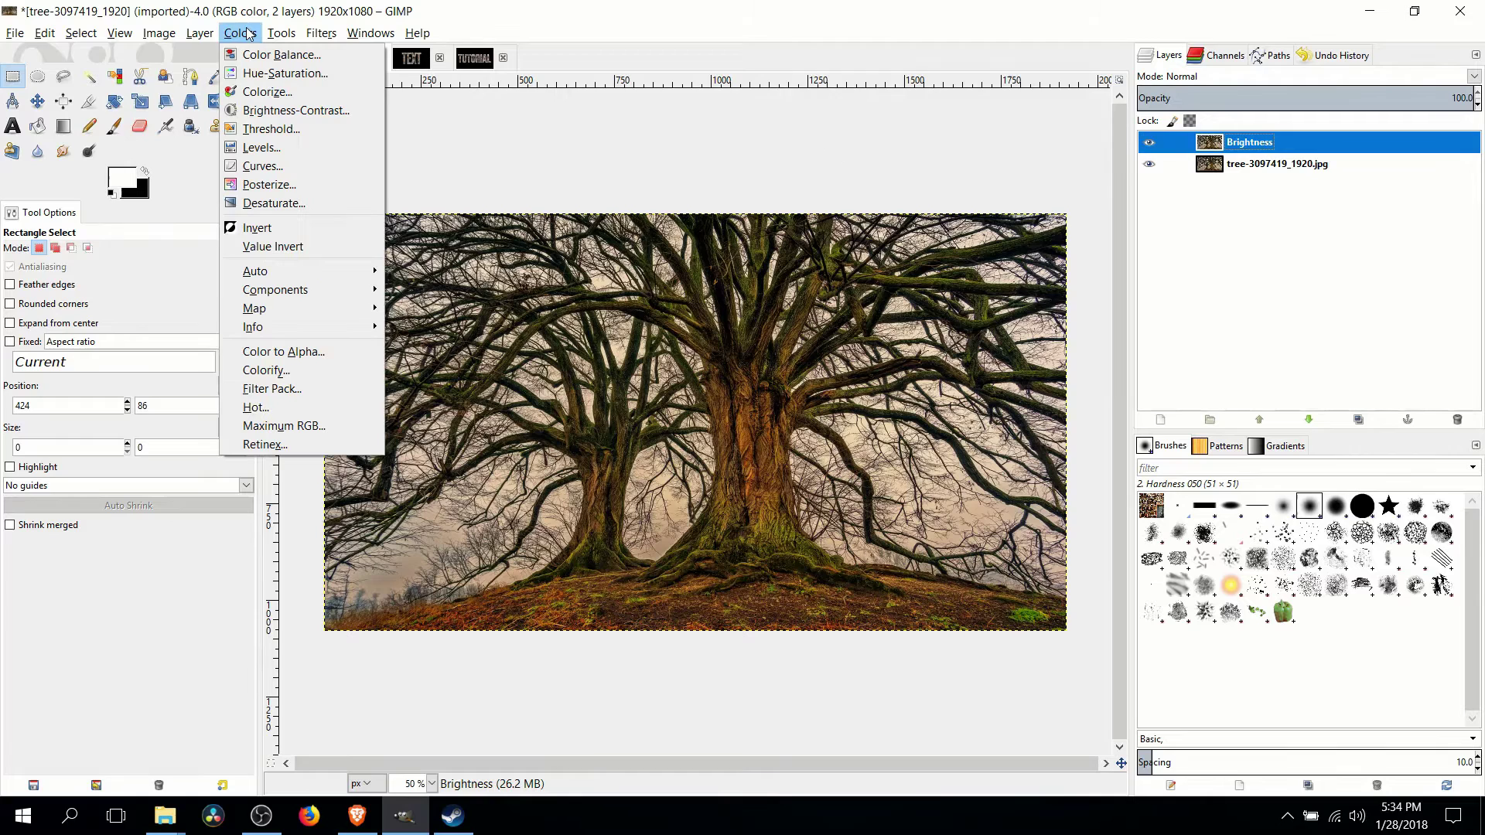
pyautogui.click(304, 113)
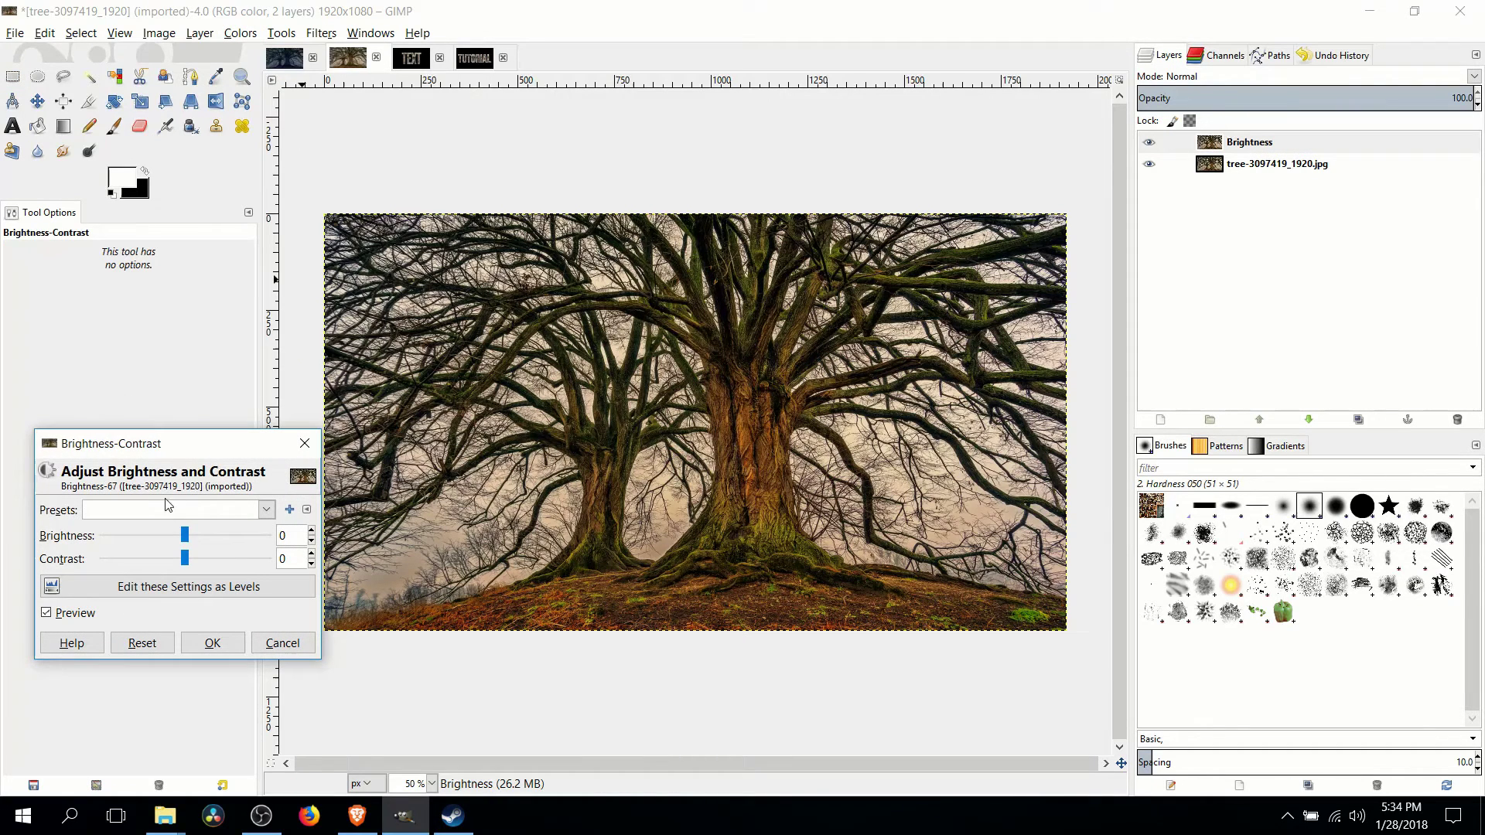
pyautogui.moveTo(188, 542); pyautogui.dragTo(134, 545)
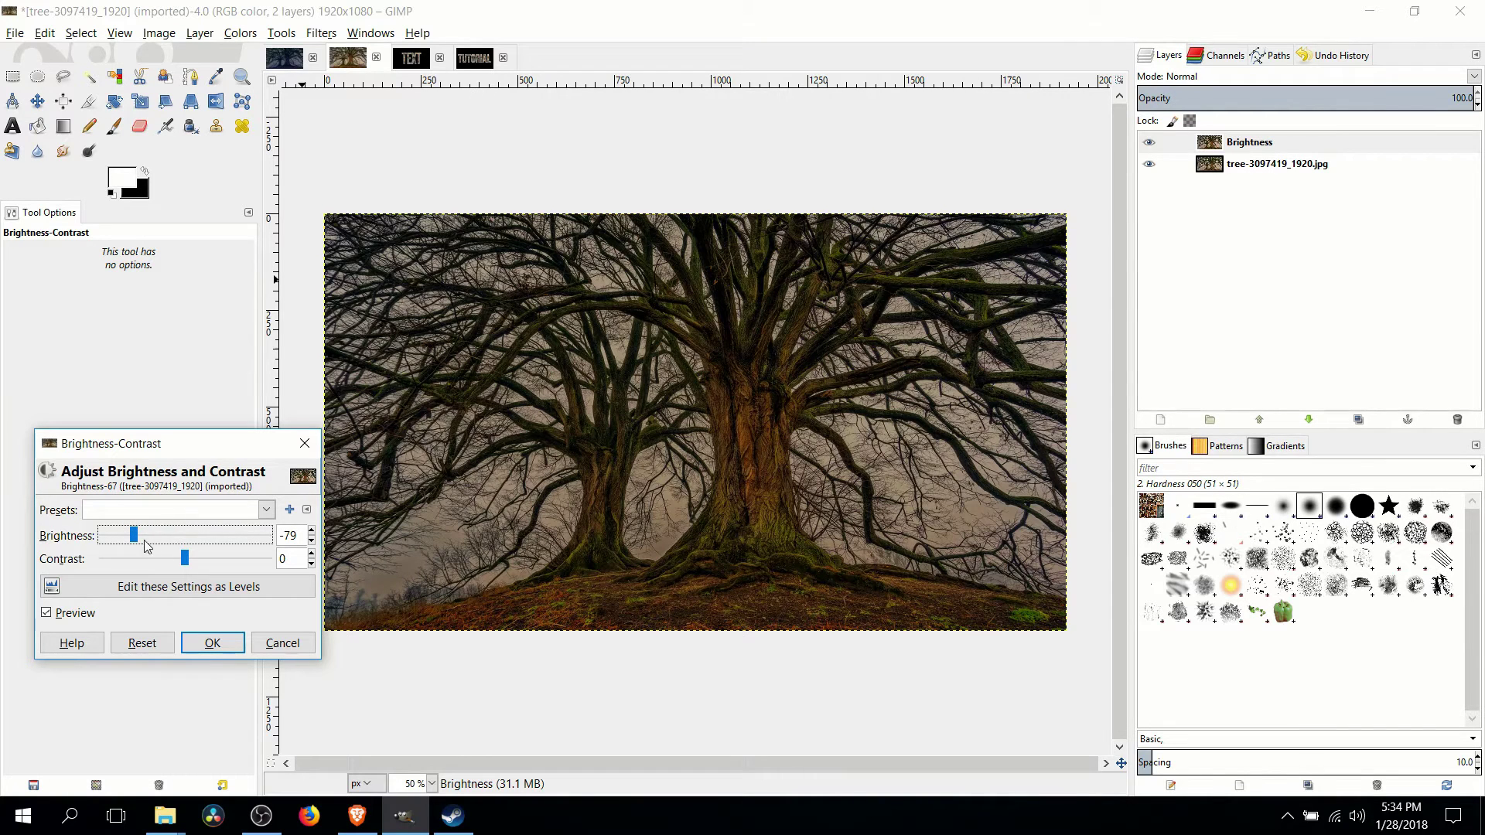
pyautogui.click(212, 641)
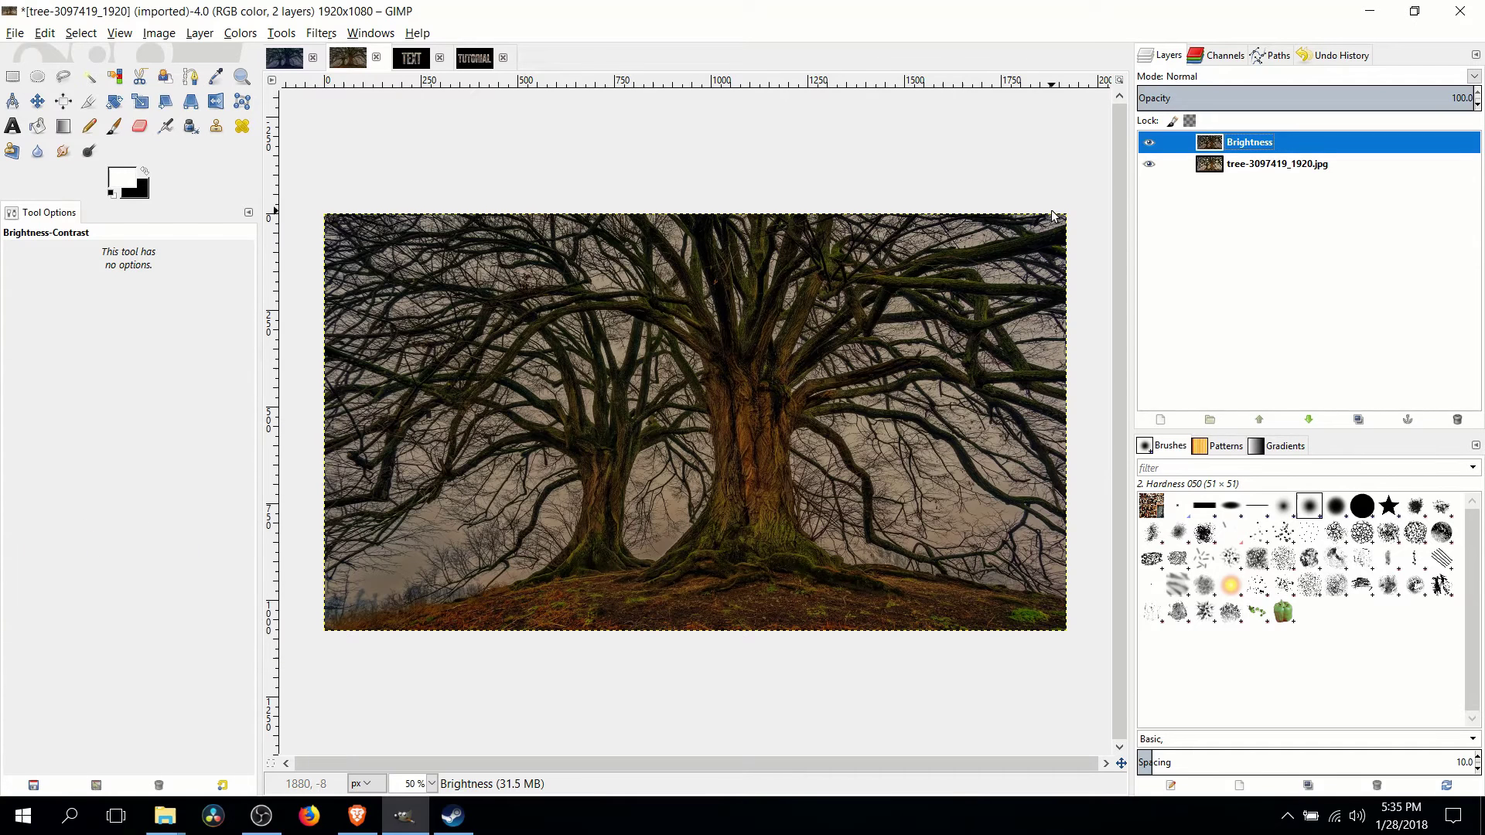
# Step: Duplicate the Brightness layer and rename the copy 'Hue'
pyautogui.rightClick(1257, 147)
pyautogui.click(1297, 241)
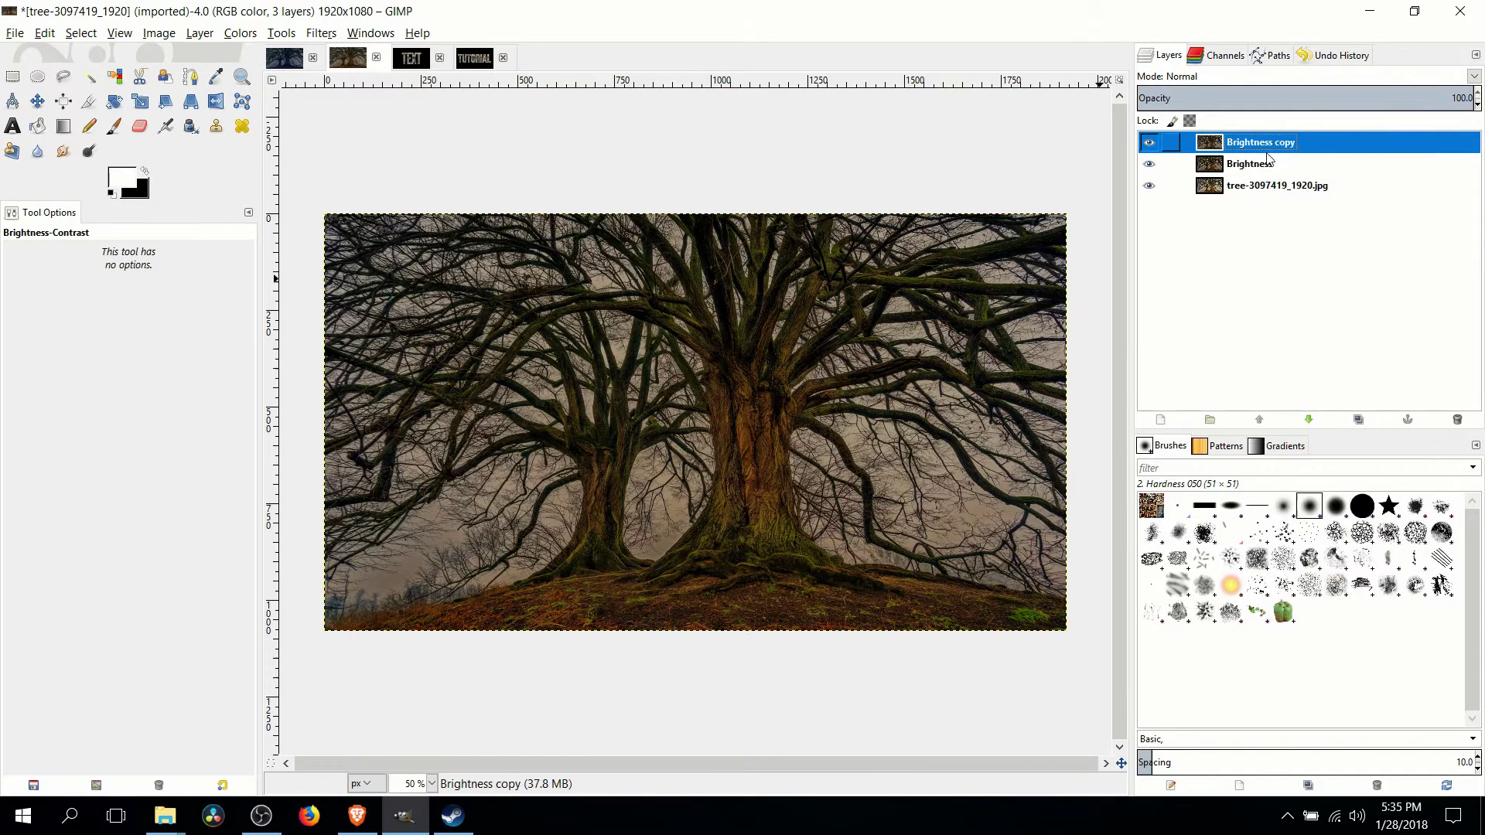
pyautogui.doubleClick(1251, 142)
pyautogui.write('Hue')
pyautogui.press('Return')
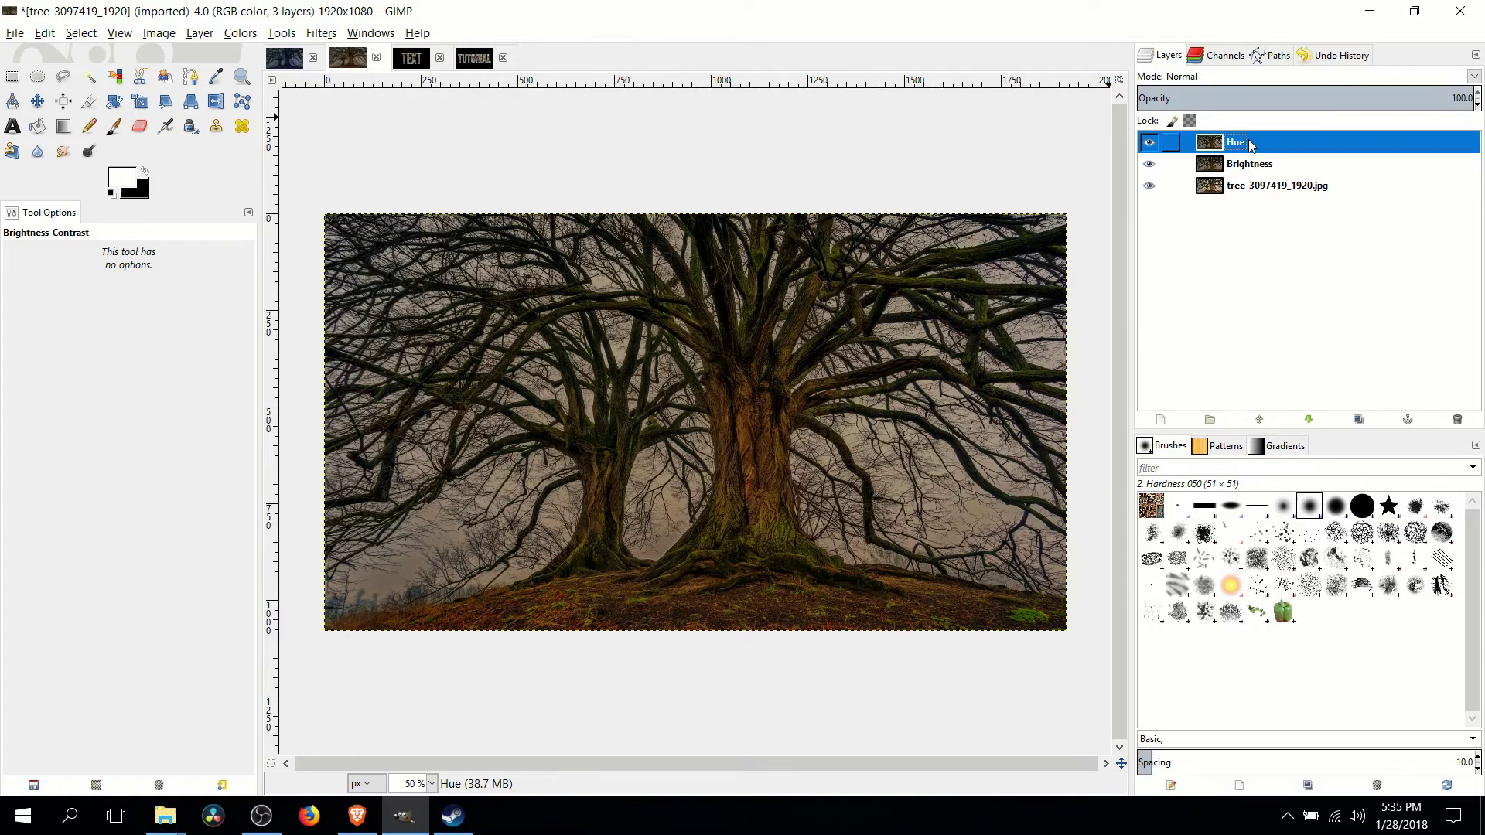
# Step: Open Color Balance on the Highlights range with Preserve luminosity turned off
pyautogui.click(242, 33)
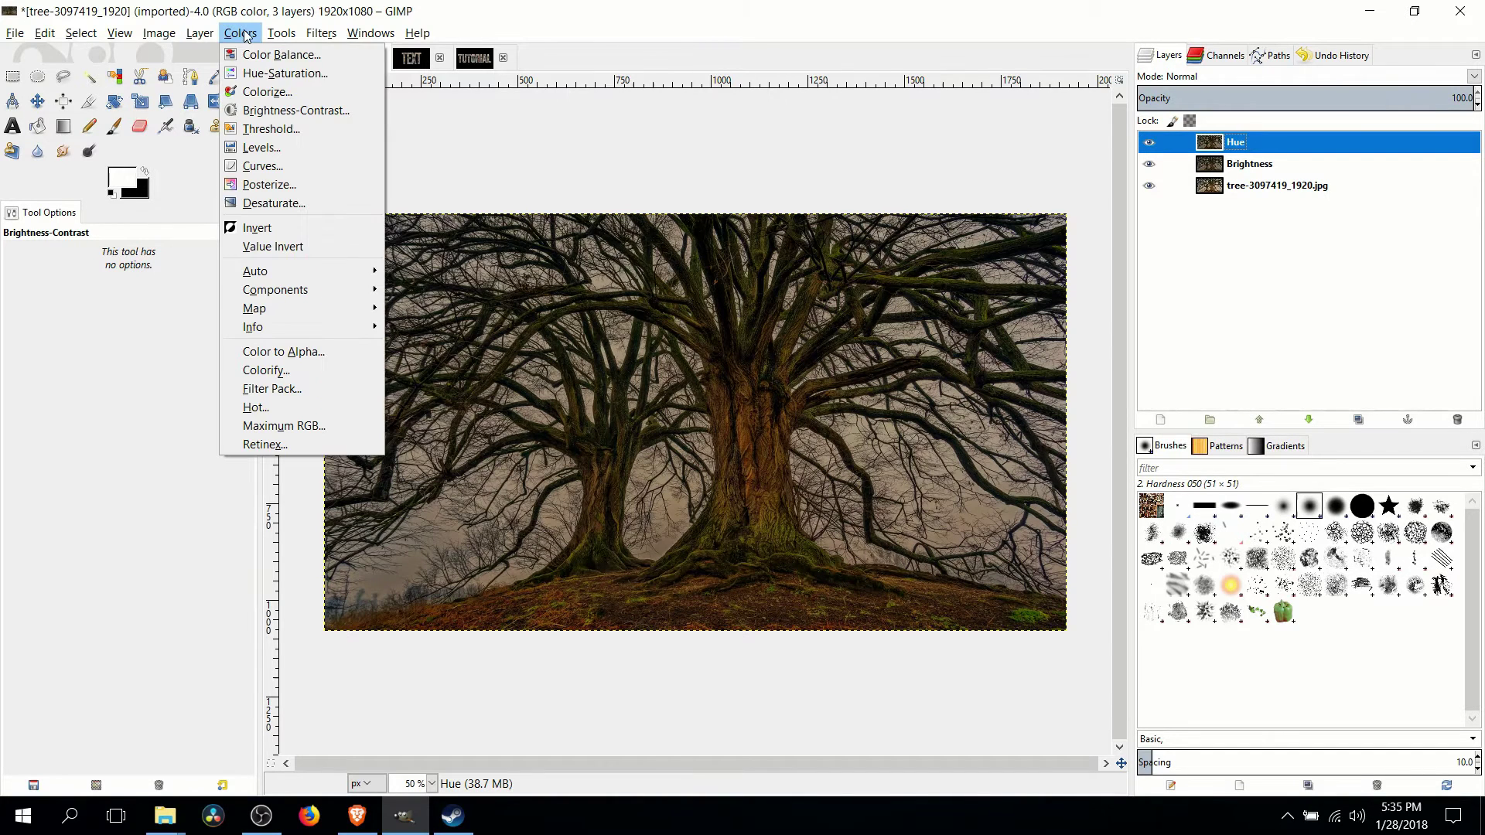
pyautogui.click(264, 73)
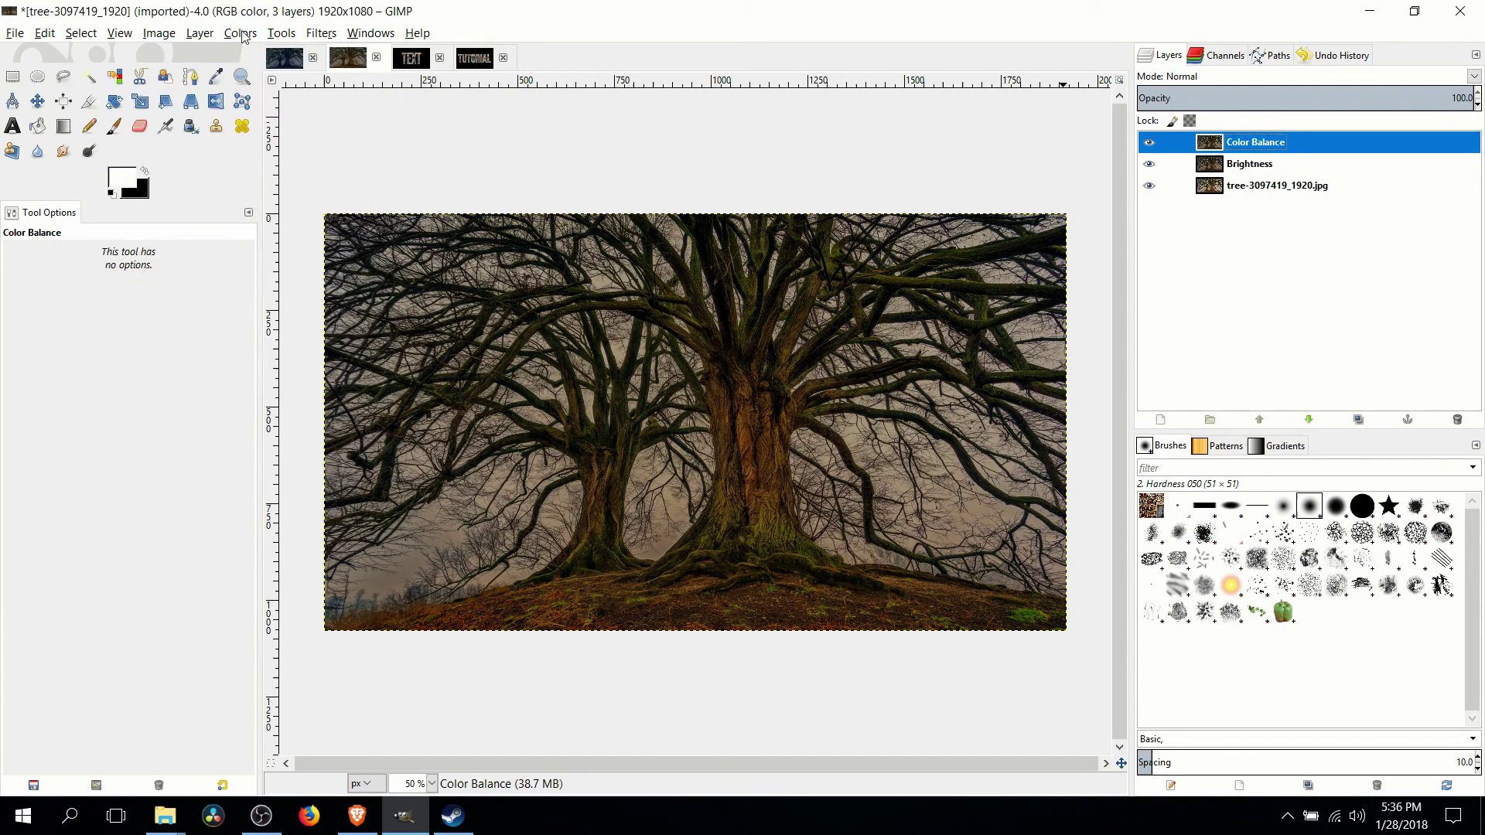
pyautogui.click(242, 33)
pyautogui.click(256, 52)
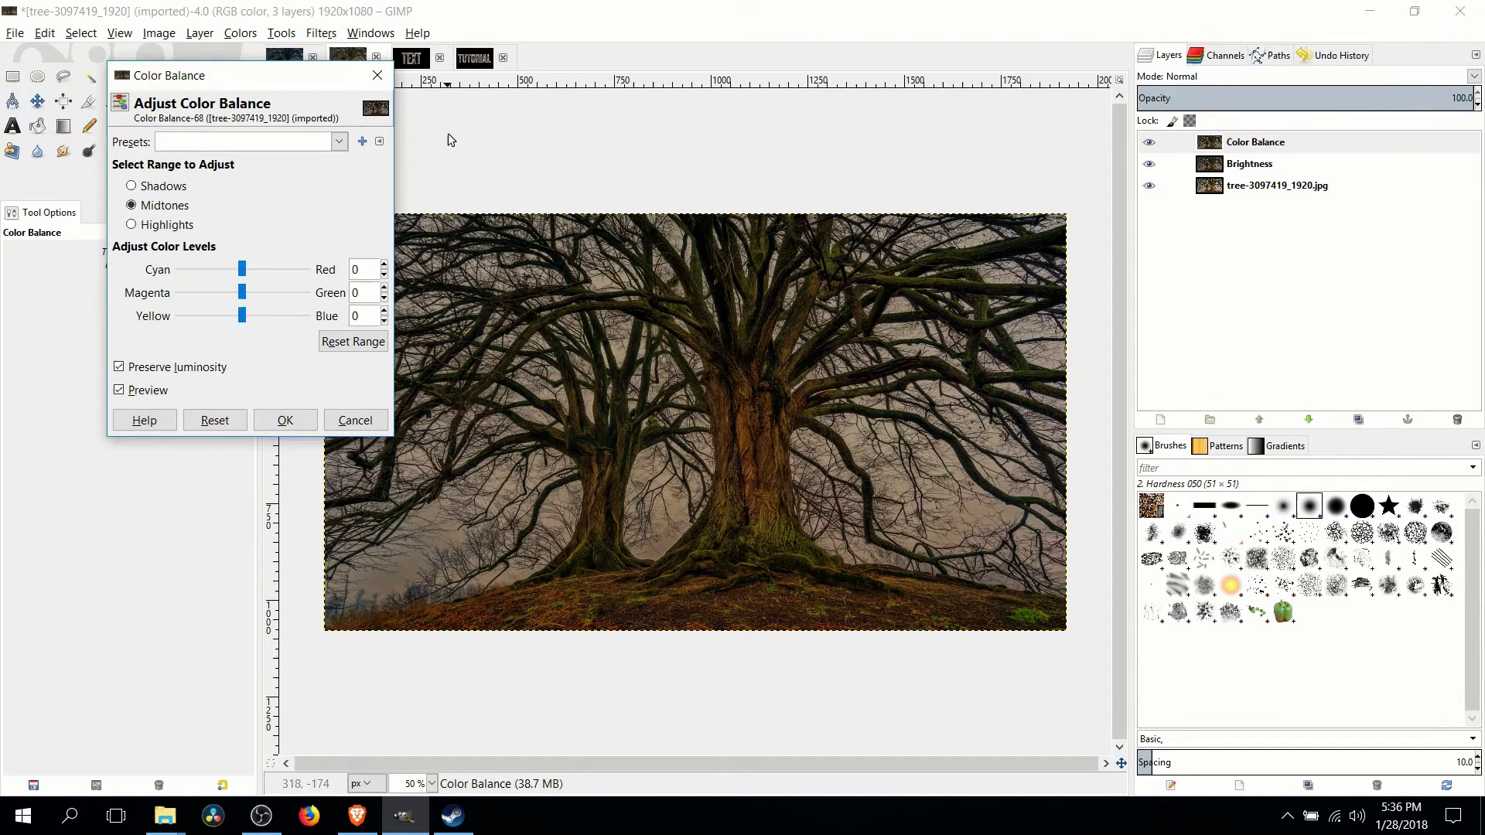
pyautogui.moveTo(288, 88); pyautogui.dragTo(224, 178)
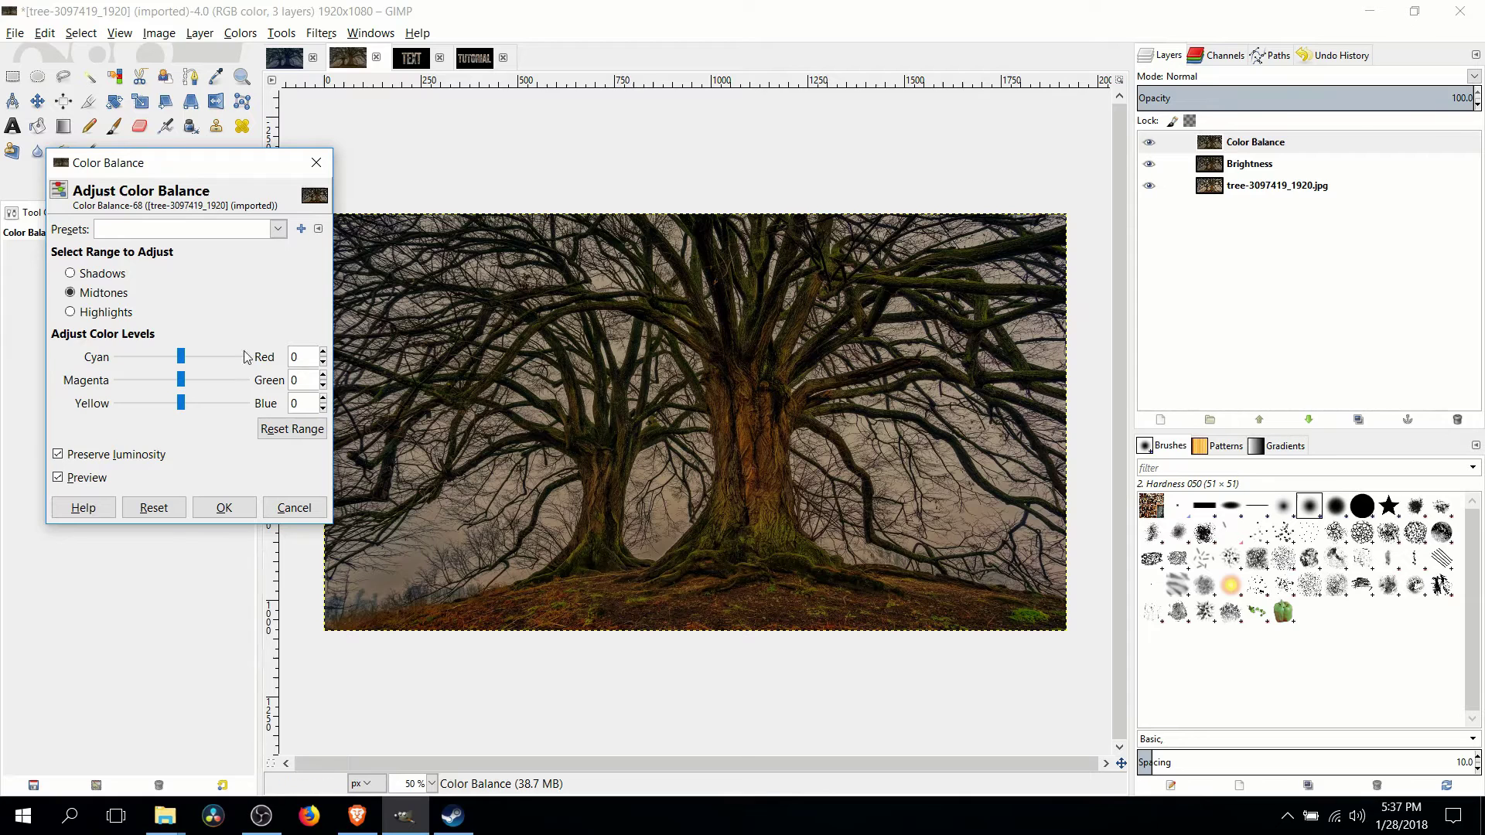
pyautogui.click(112, 276)
pyautogui.press('Tab')
pyautogui.press('Tab')
pyautogui.press('Tab')
pyautogui.hotkey('alt', 'l')
# Step: Set the Highlights balance to Cyan-Red -100, Magenta-Green -61 and Yellow-Blue 36
pyautogui.click(99, 314)
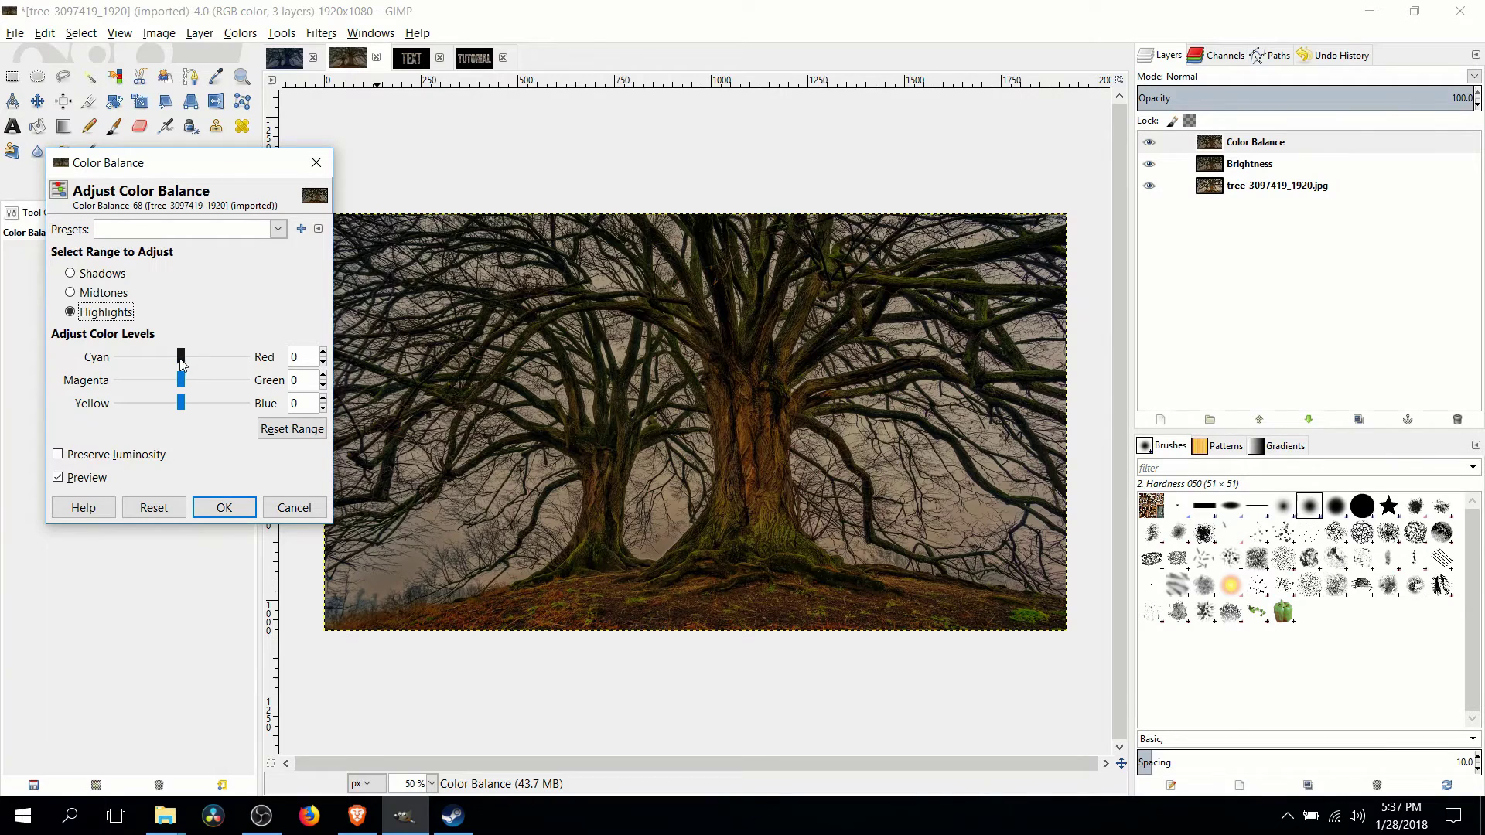
pyautogui.moveTo(183, 363); pyautogui.dragTo(116, 361)
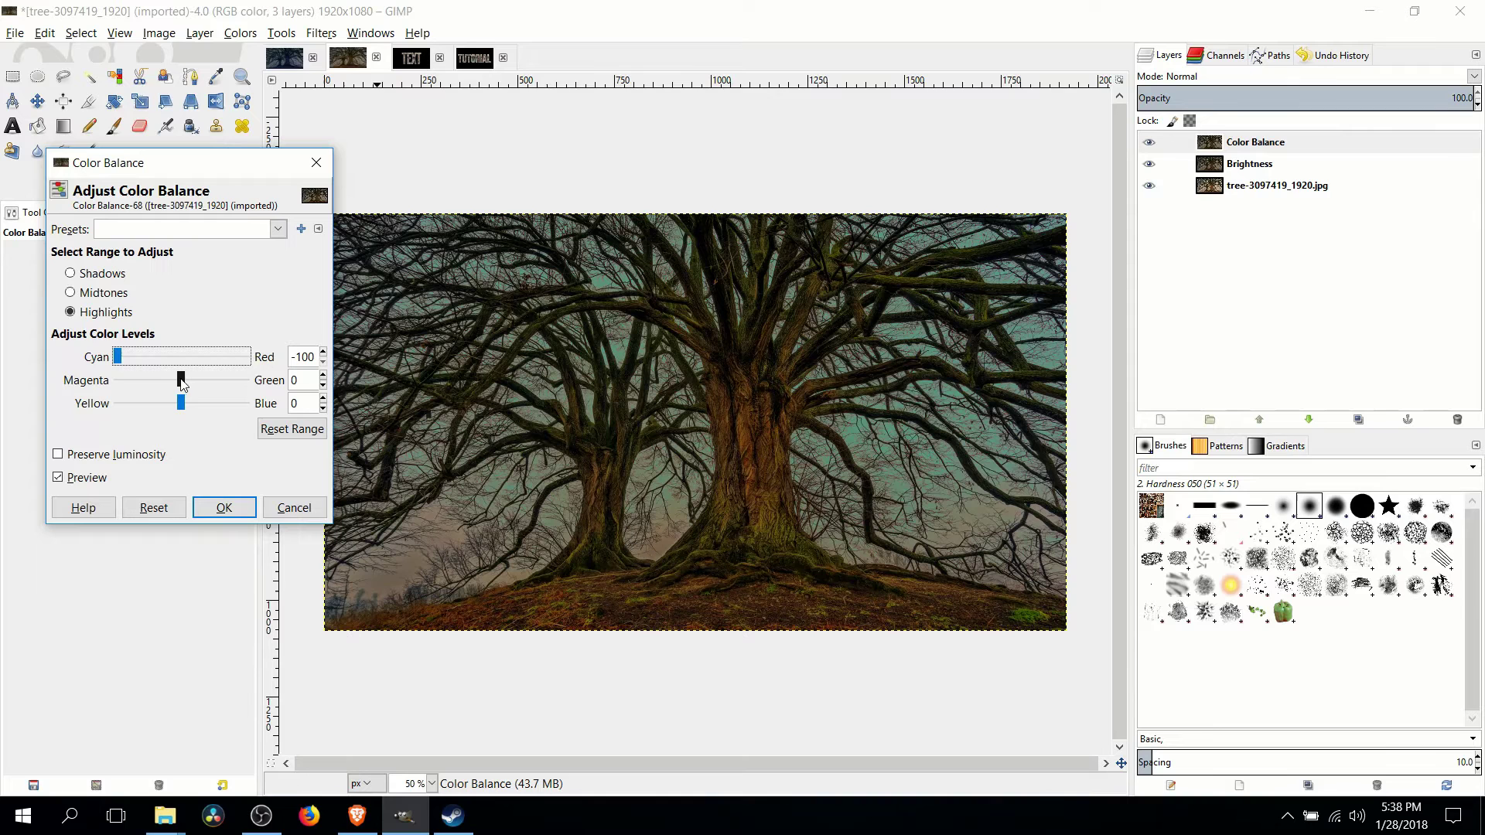
pyautogui.moveTo(182, 384); pyautogui.dragTo(206, 409)
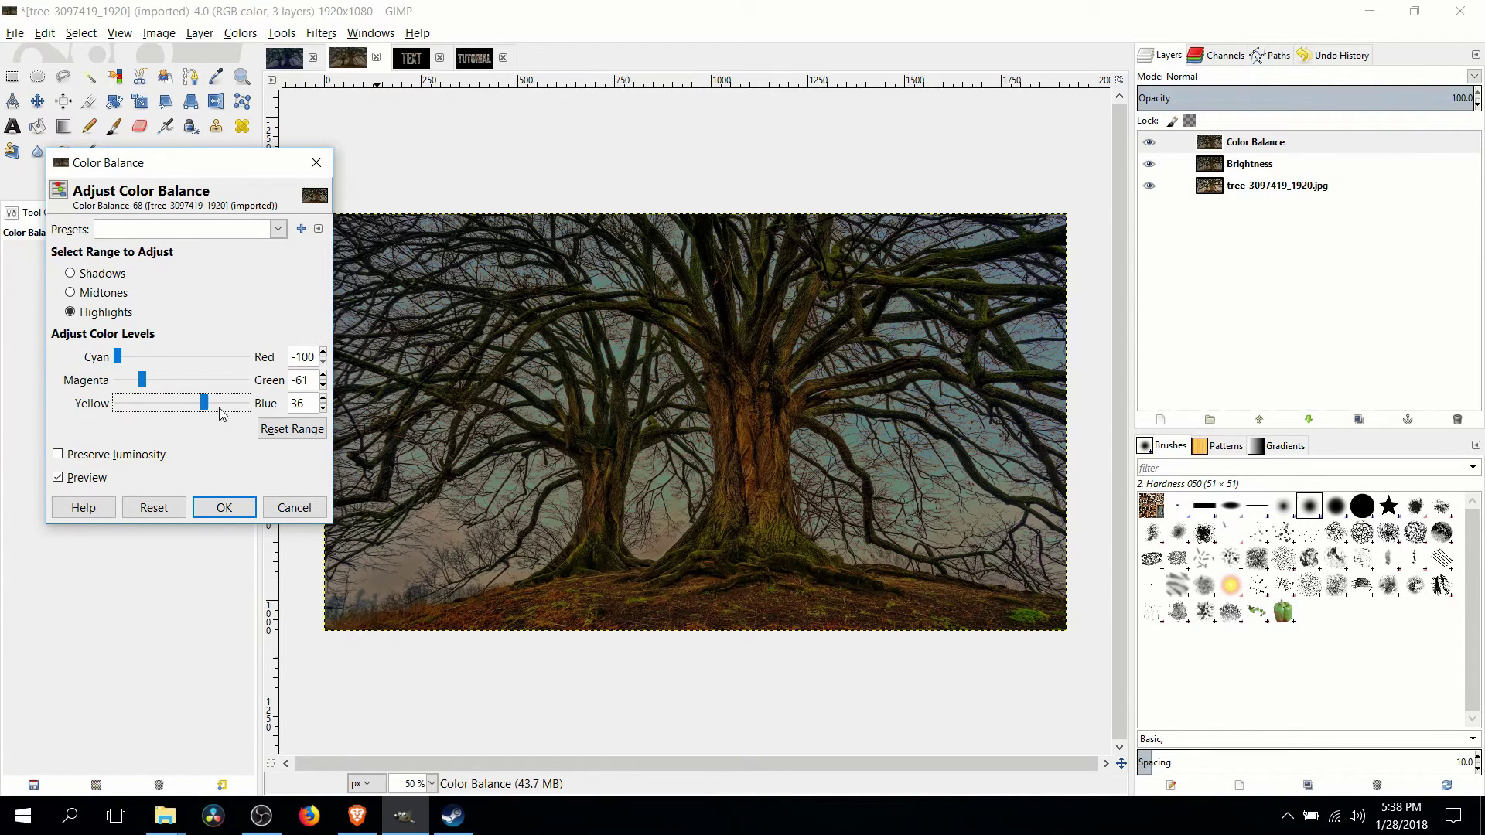
# Step: Set the Shadows balance to -10, 3 and 12, leaving Midtones at 0
pyautogui.click(81, 275)
pyautogui.moveTo(184, 358)
pyautogui.mouseDown()
pyautogui.moveTo(191, 410)
pyautogui.moveTo(184, 382)
pyautogui.mouseUp()
pyautogui.click(88, 295)
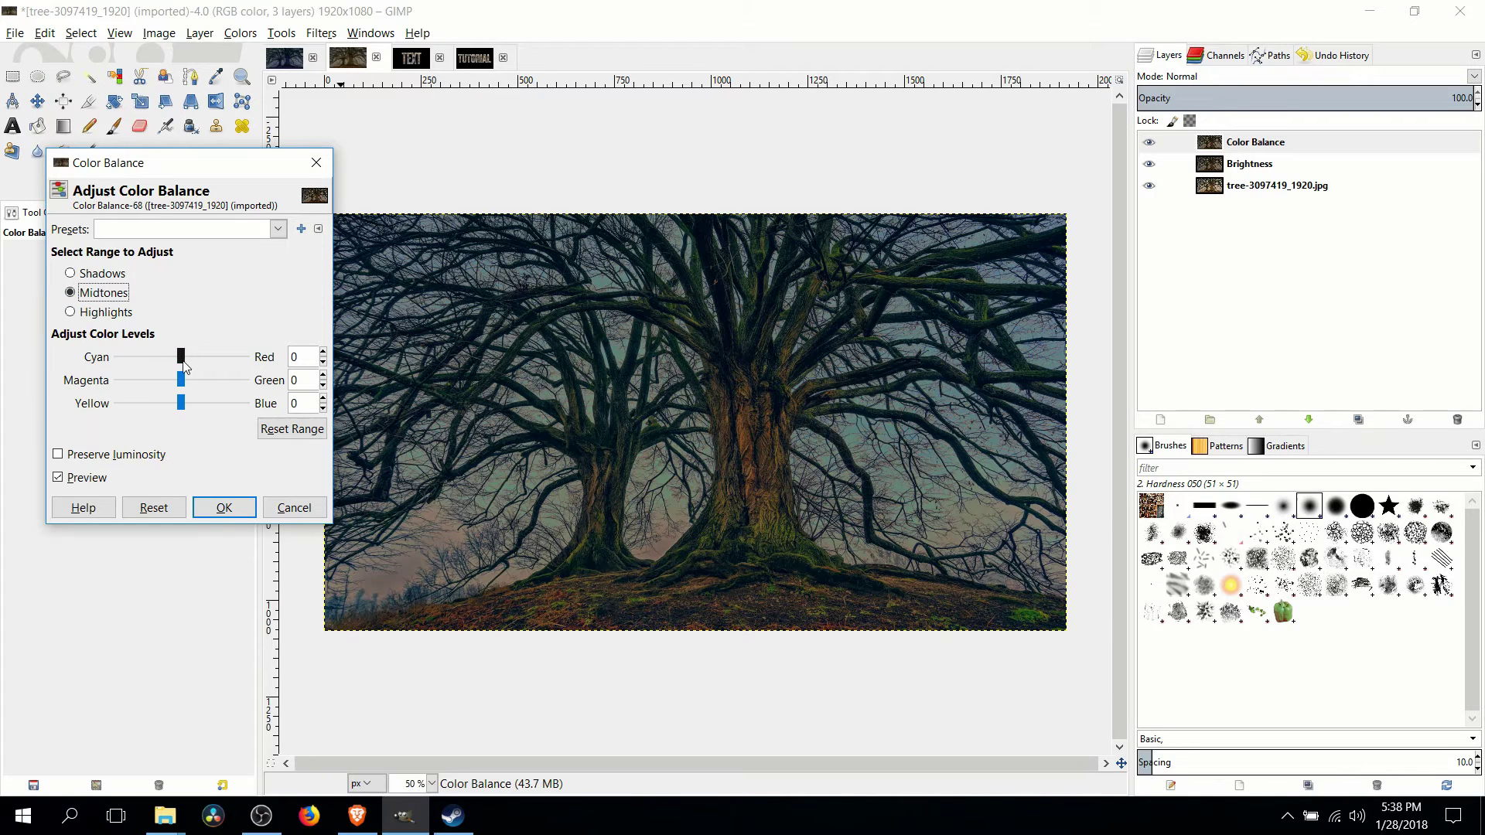
pyautogui.moveTo(181, 358); pyautogui.dragTo(151, 360)
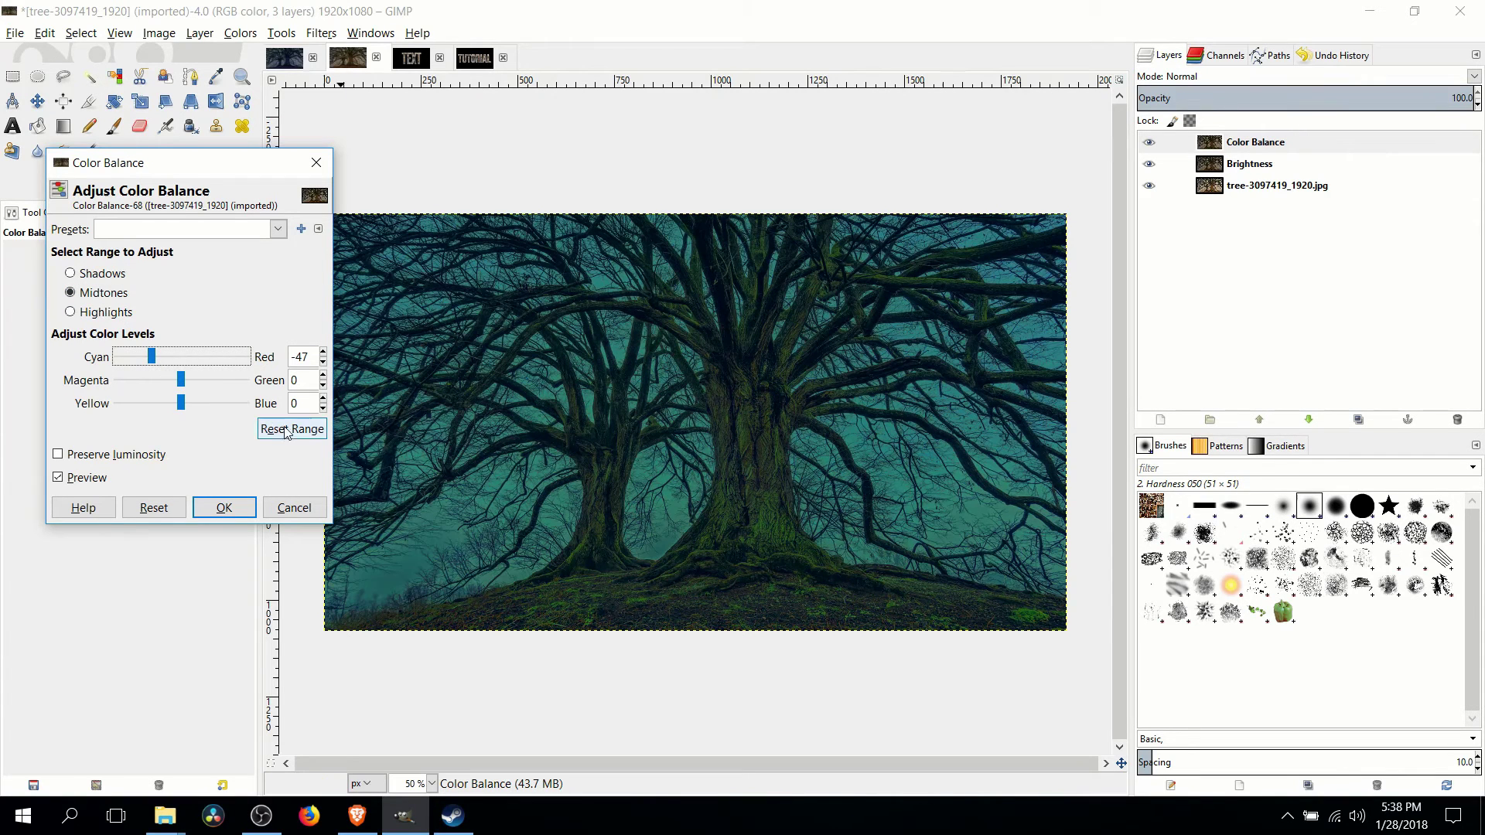
pyautogui.click(287, 432)
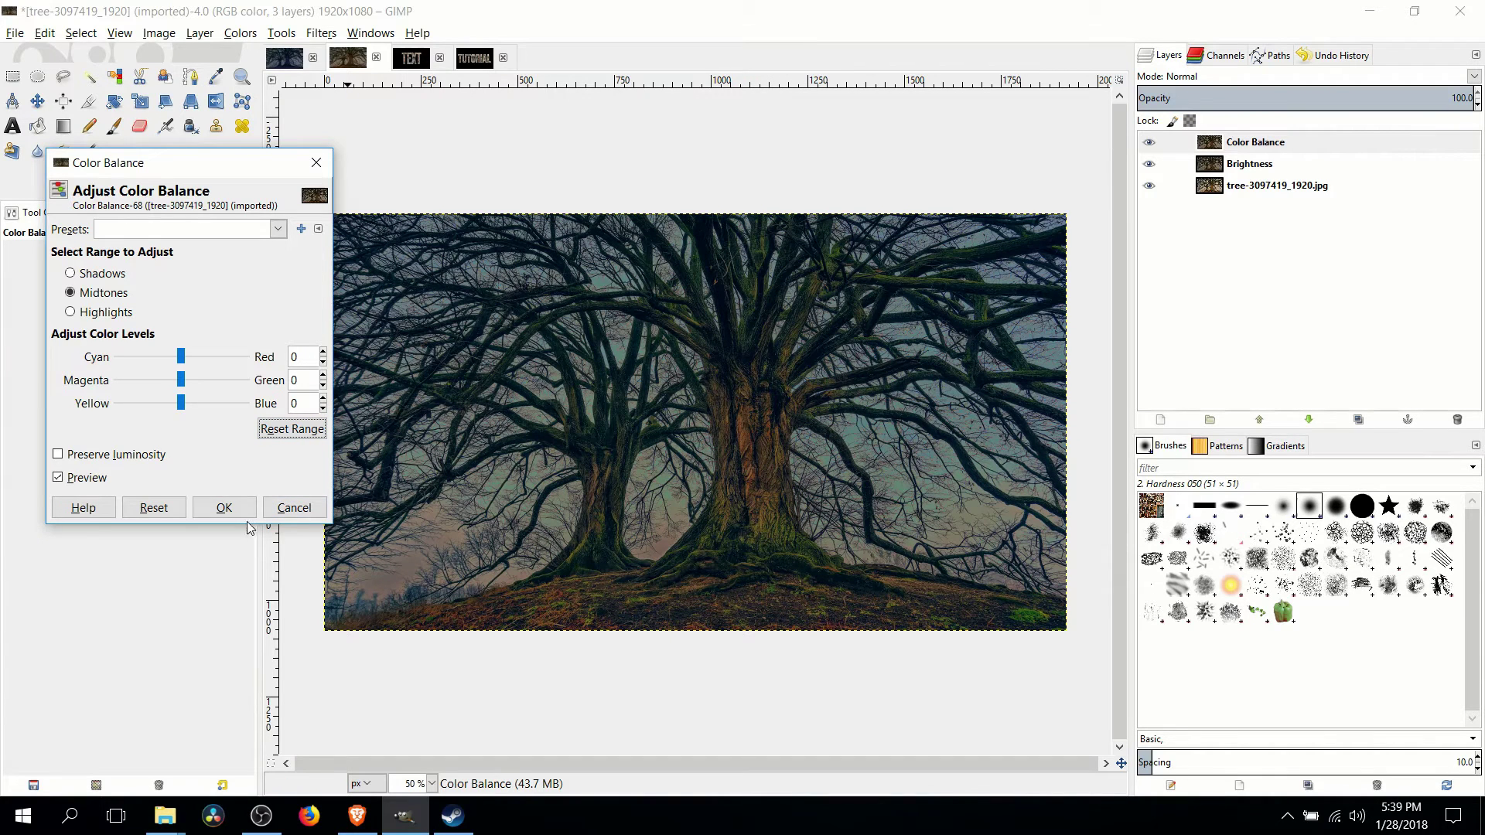
# Step: Apply the colour balance and duplicate the Color Balance layer
pyautogui.click(224, 508)
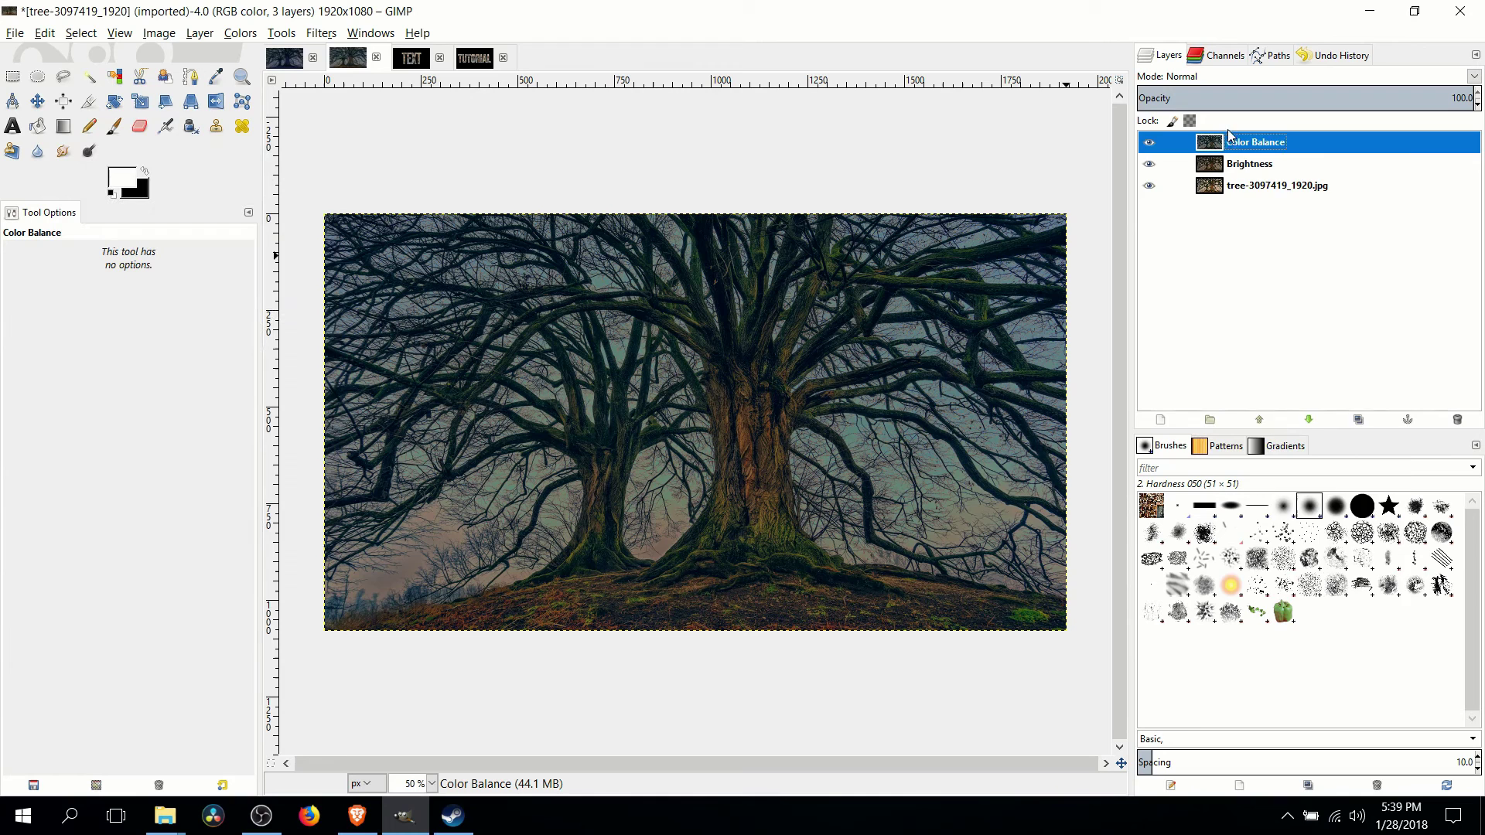
pyautogui.rightClick(1238, 142)
pyautogui.click(1297, 233)
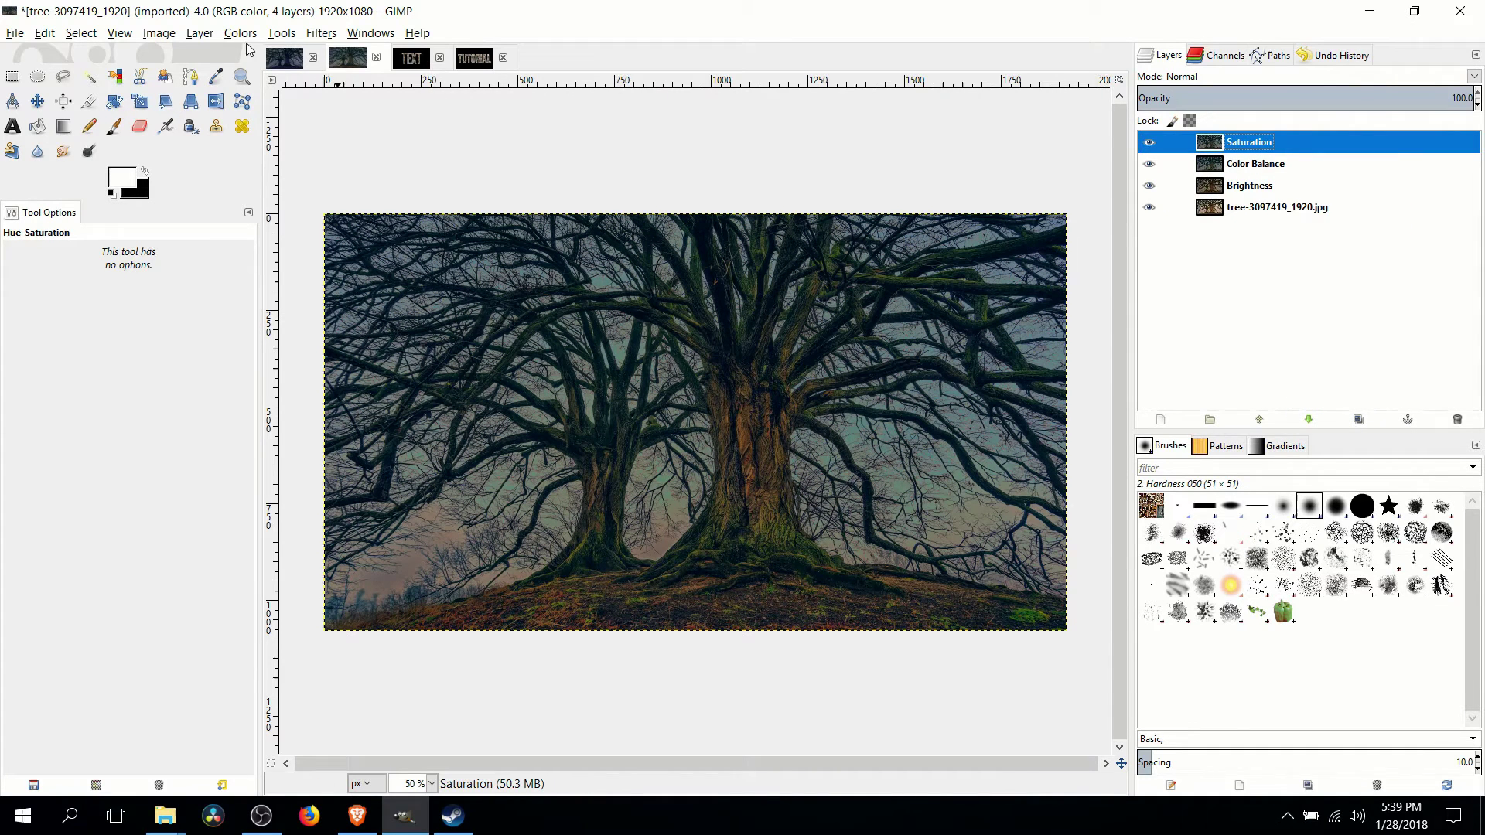
# Step: Apply Hue-Saturation with hue 10, lightness -43 and saturation -49
pyautogui.click(240, 32)
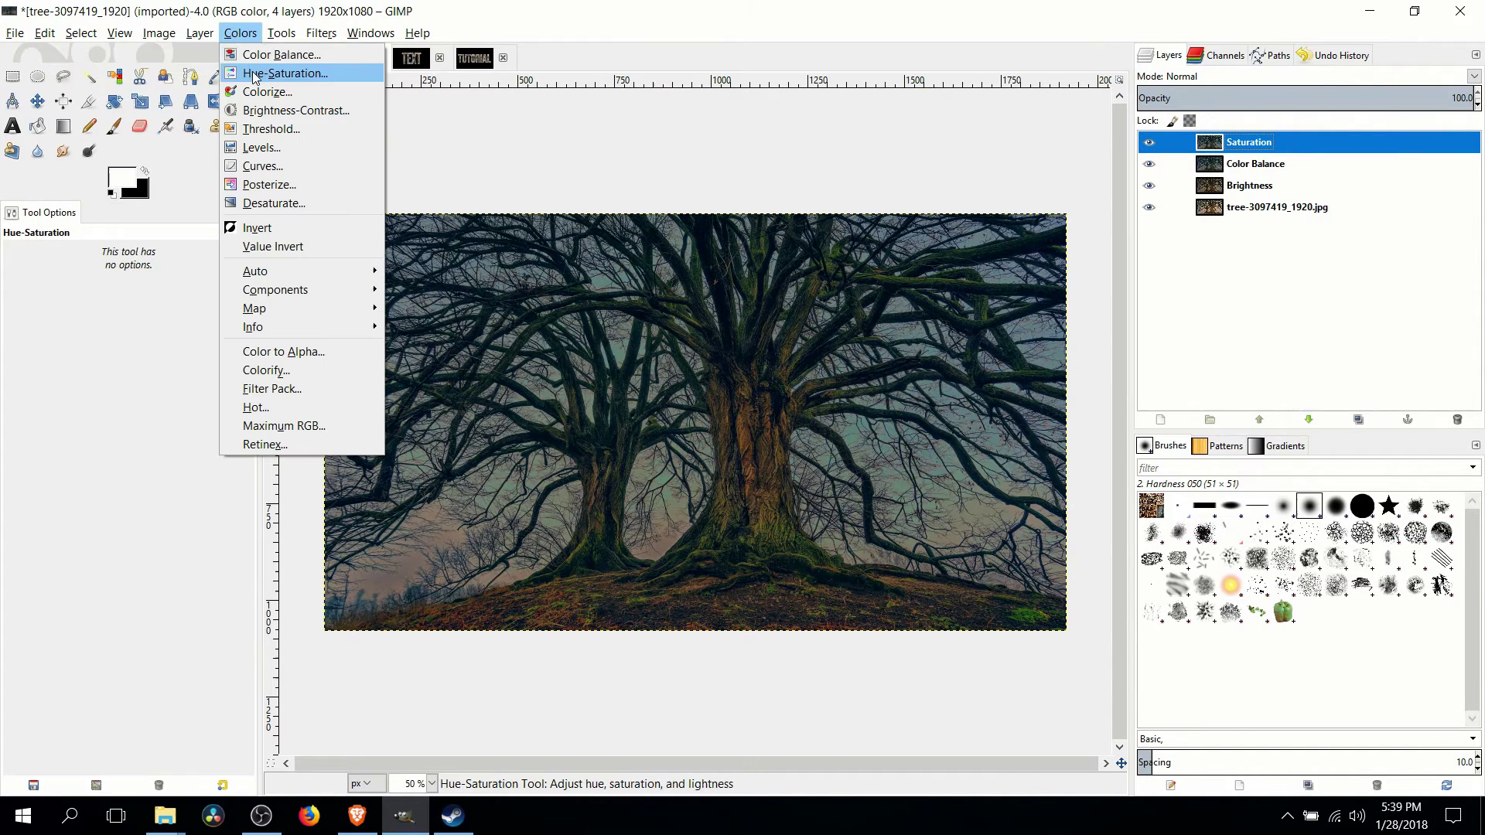
pyautogui.click(286, 70)
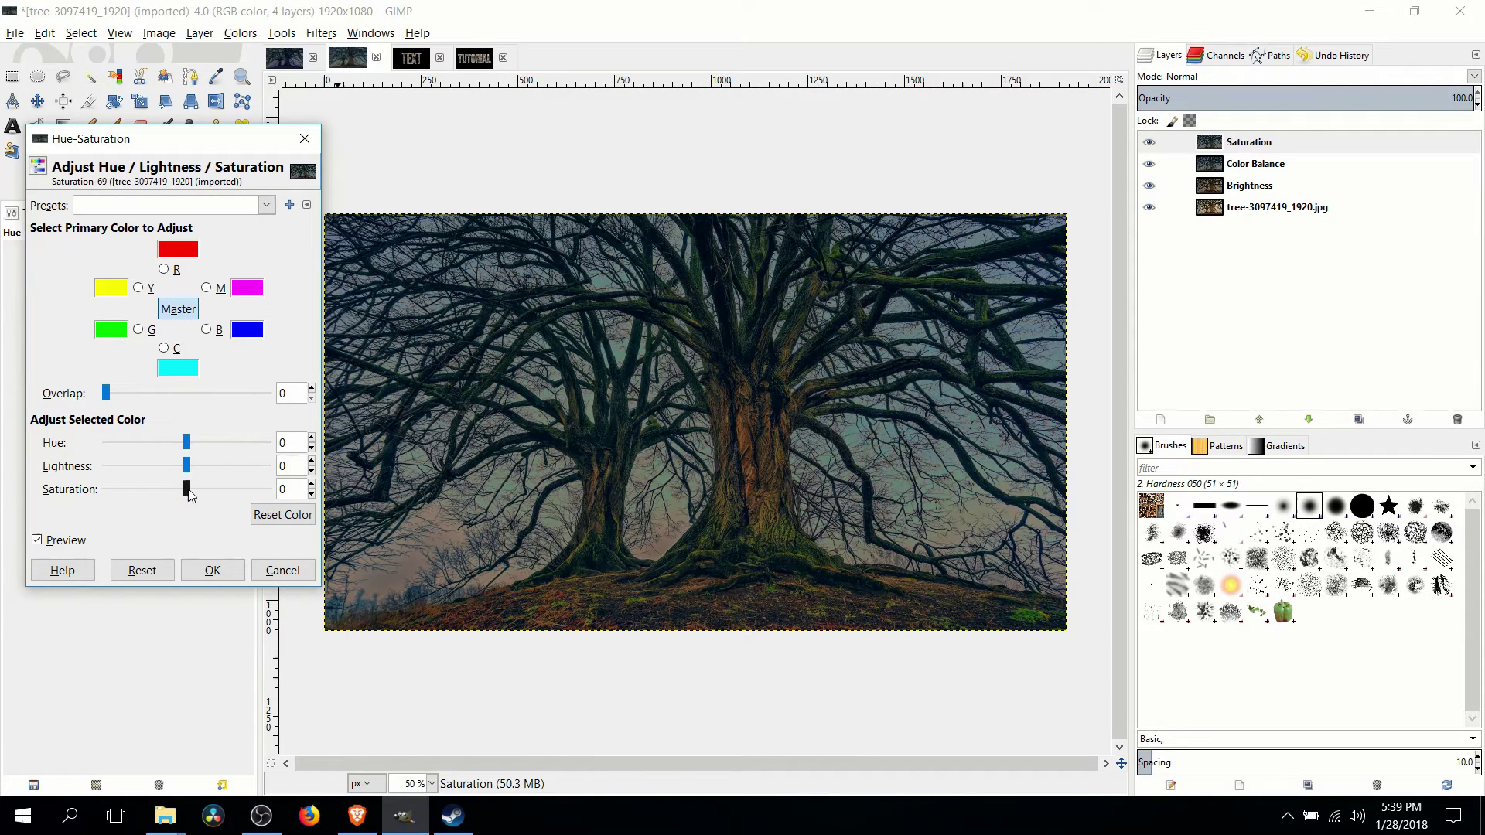
pyautogui.moveTo(188, 490); pyautogui.dragTo(153, 470)
pyautogui.click(185, 455)
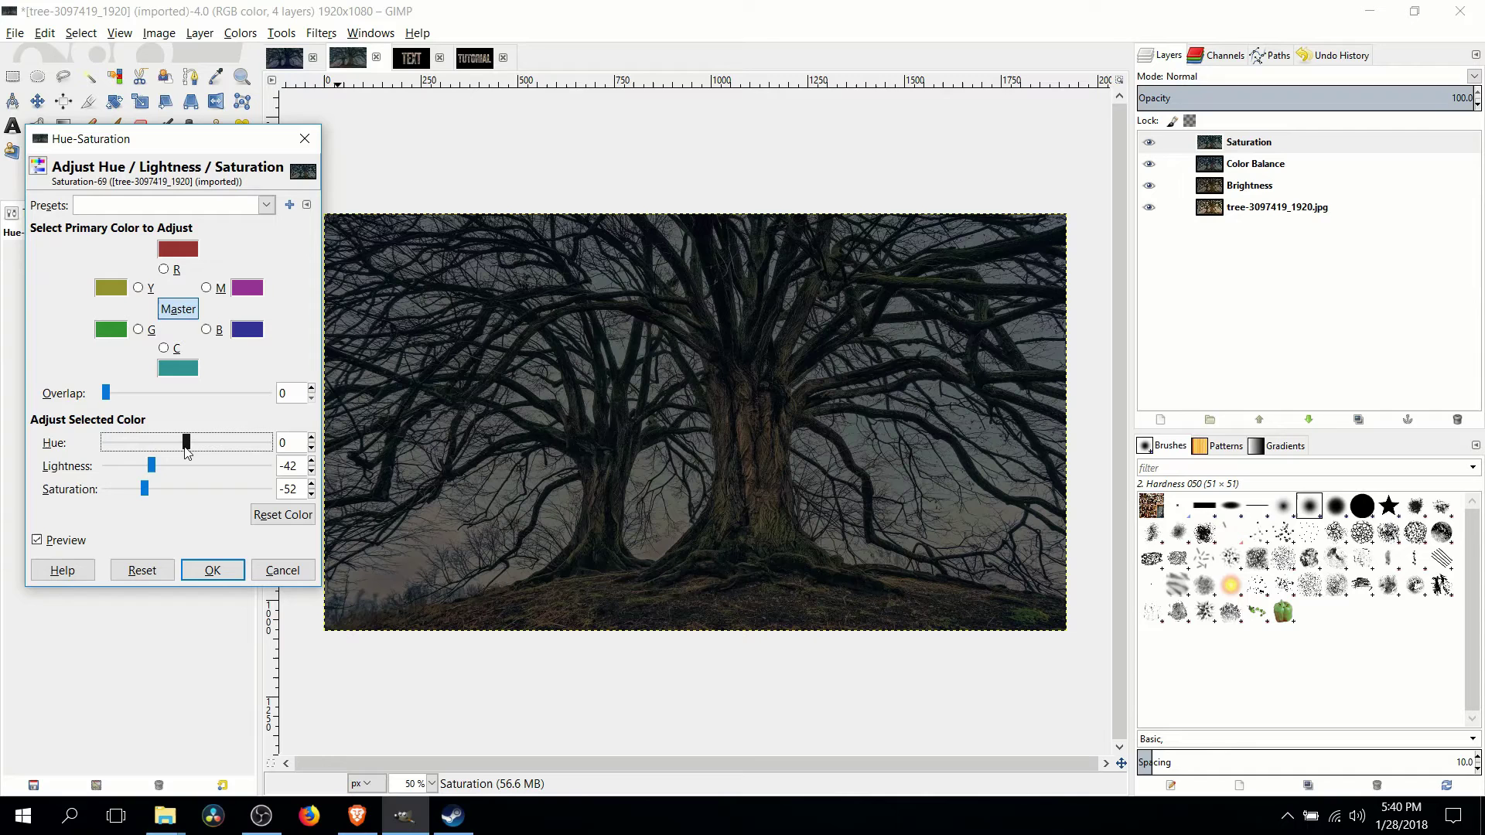
pyautogui.click(187, 444)
pyautogui.moveTo(186, 446)
pyautogui.mouseDown()
pyautogui.moveTo(163, 451)
pyautogui.moveTo(193, 453)
pyautogui.mouseUp()
pyautogui.click(220, 567)
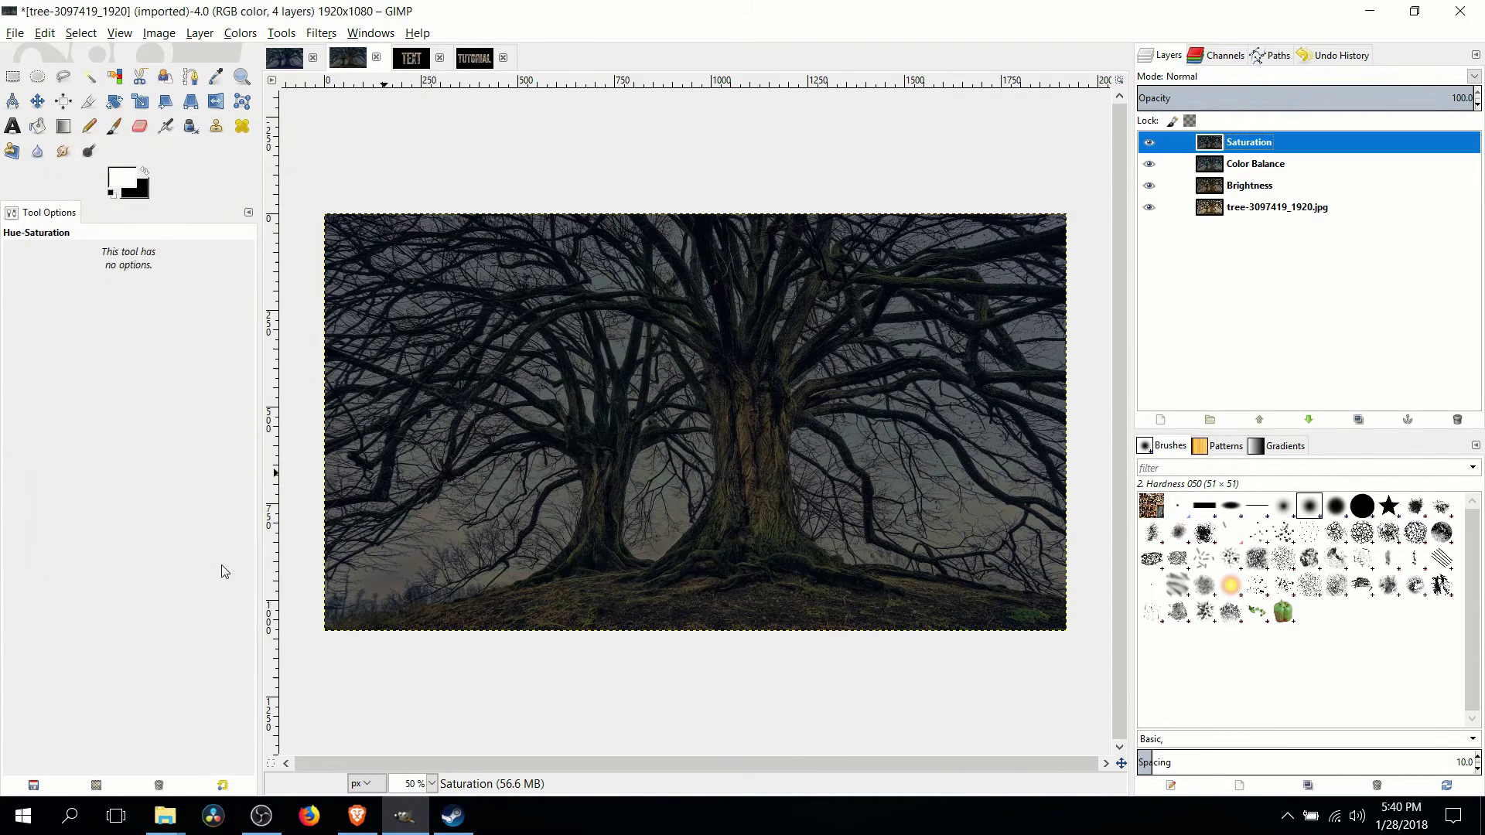
# Step: Duplicate the Saturation layer and name the copy 'Curves'
pyautogui.rightClick(1232, 148)
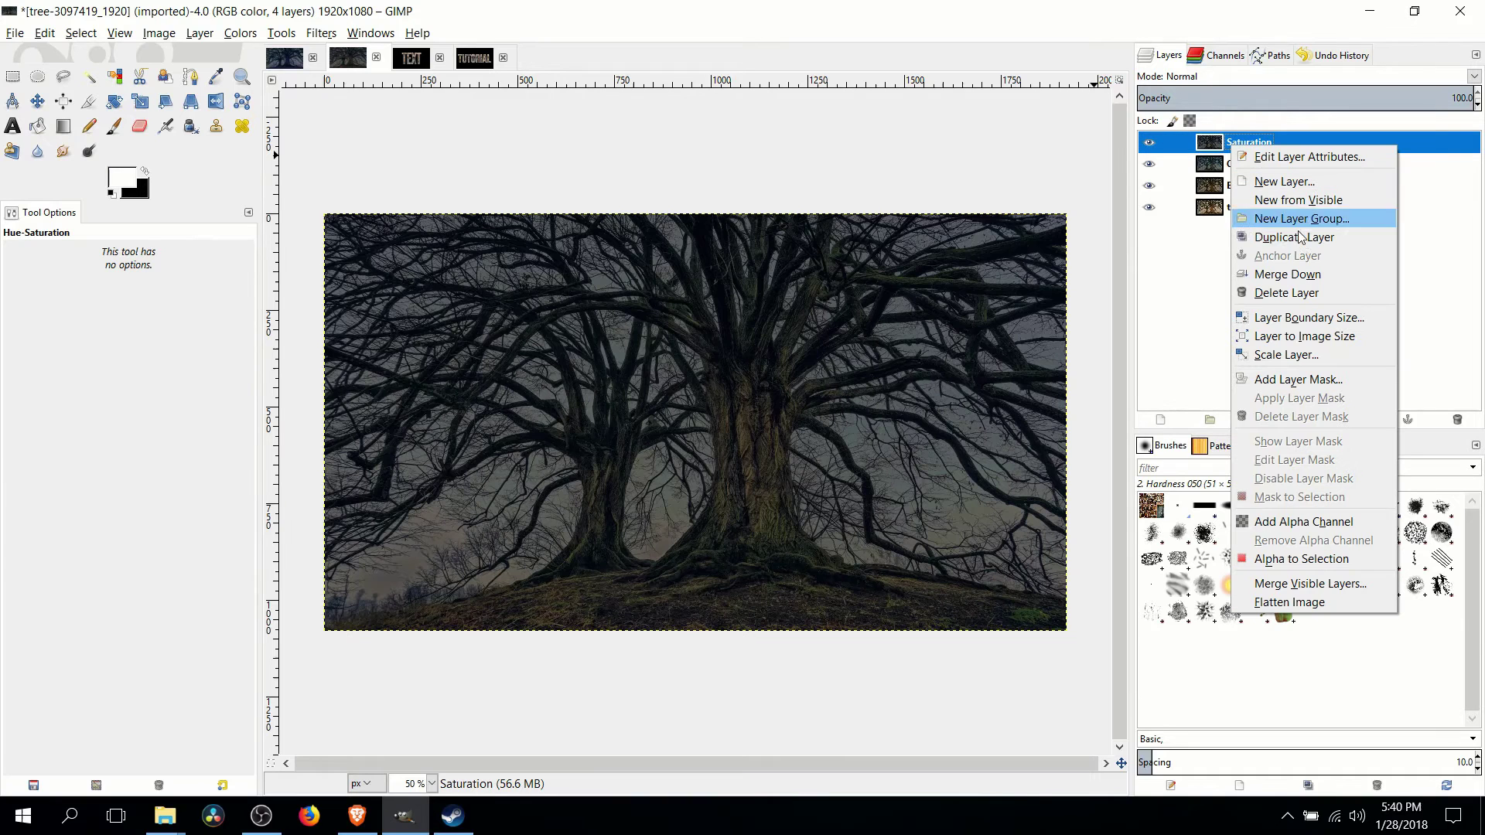
pyautogui.click(1307, 246)
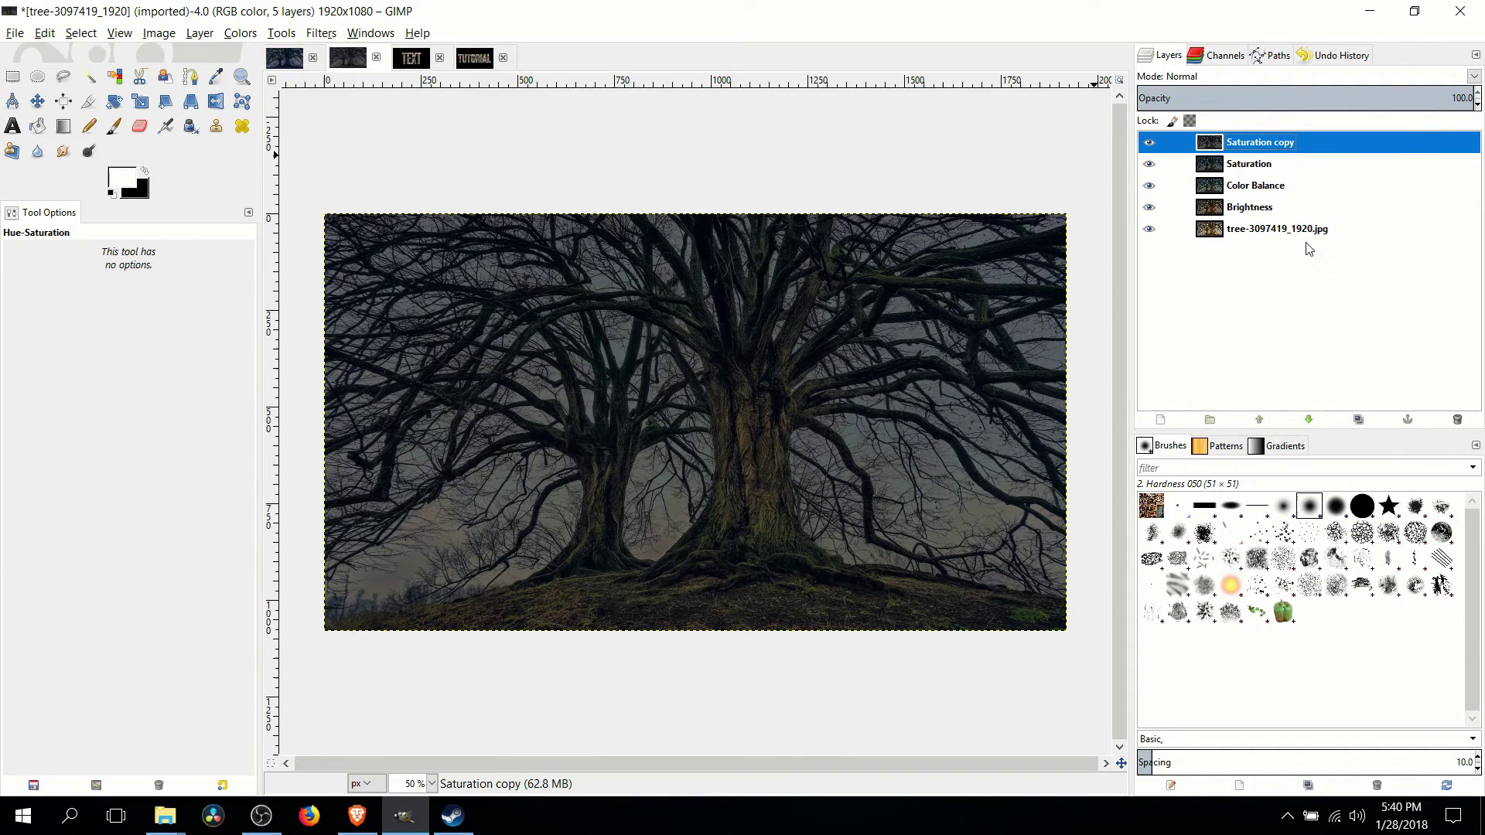
pyautogui.click(240, 32)
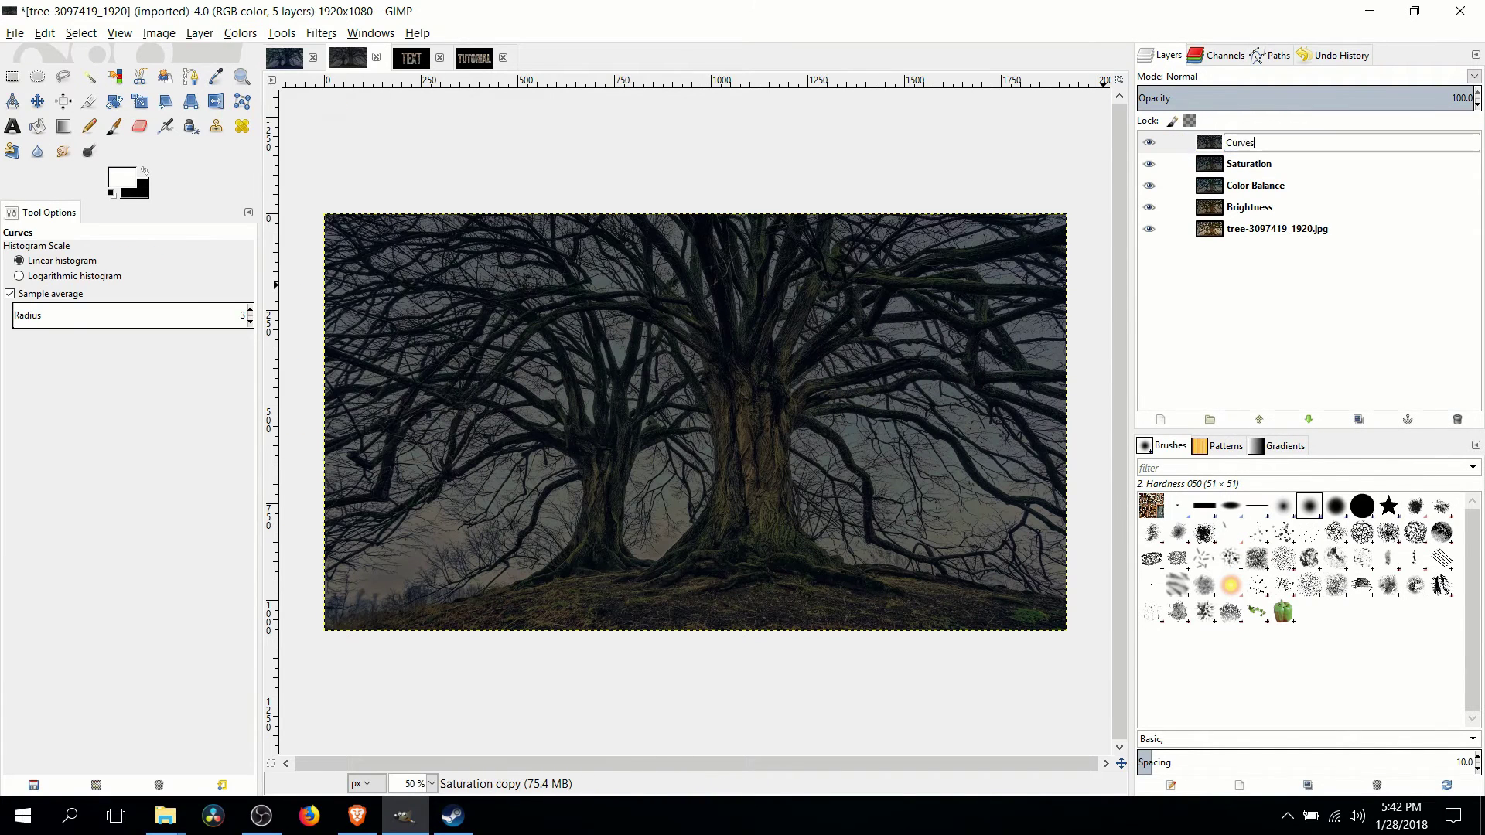
pyautogui.press('Return')
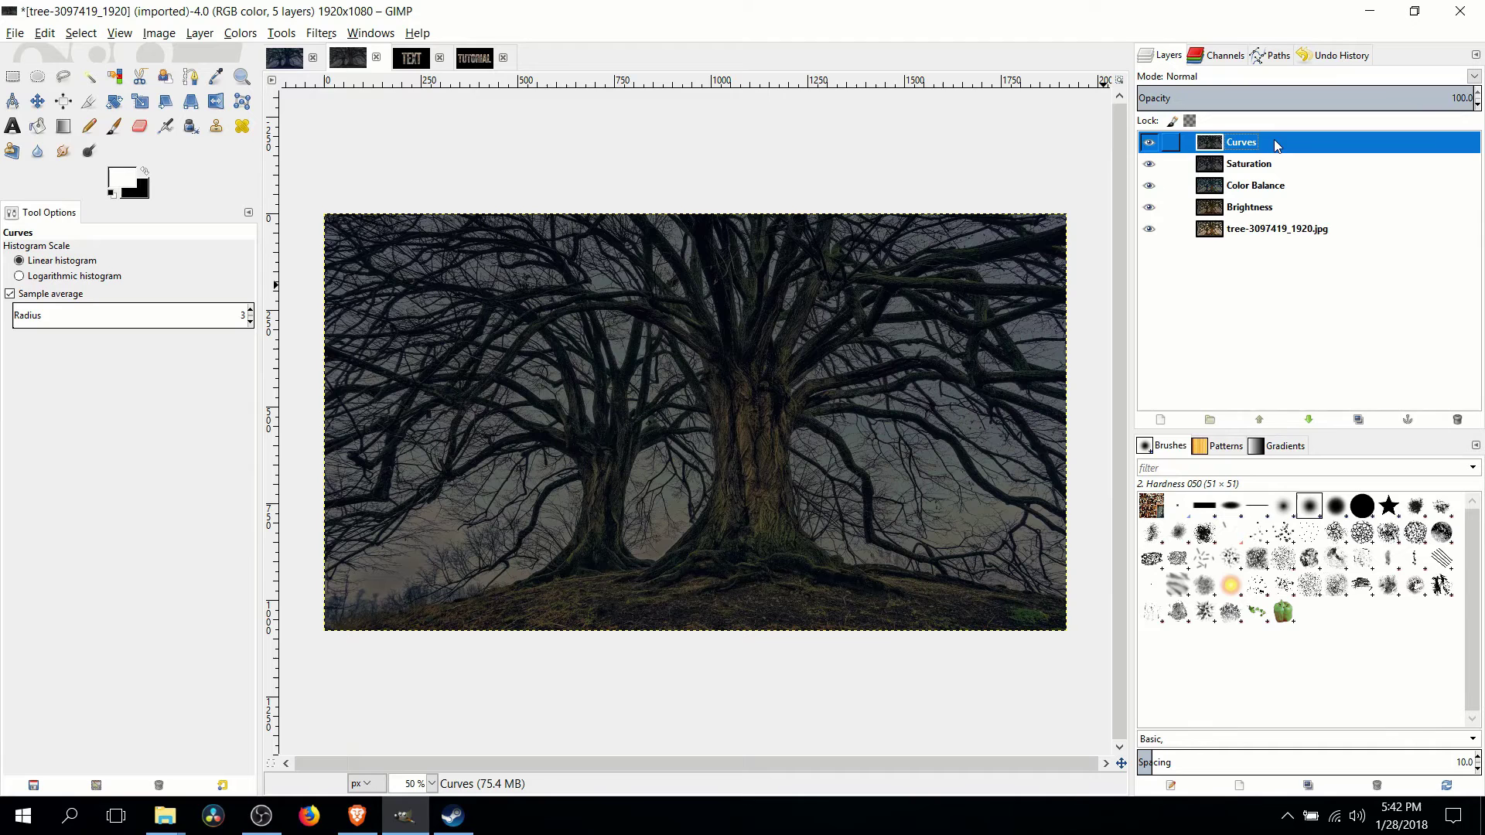
# Step: Bend the Value curve downward in Curves and add a low control point
pyautogui.click(240, 32)
pyautogui.click(258, 166)
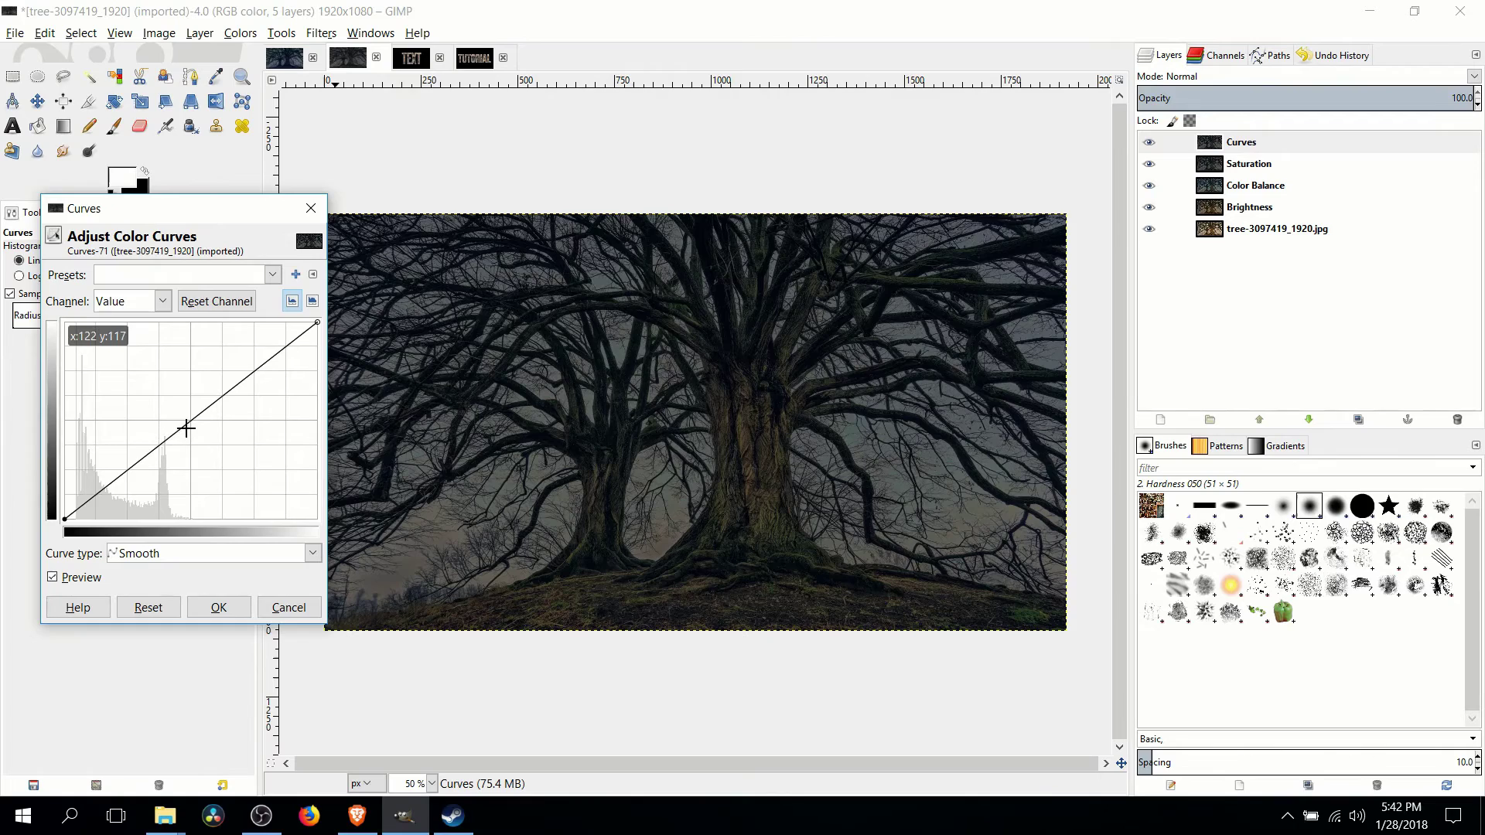
pyautogui.moveTo(186, 425)
pyautogui.mouseDown()
pyautogui.moveTo(216, 438)
pyautogui.moveTo(197, 434)
pyautogui.mouseUp()
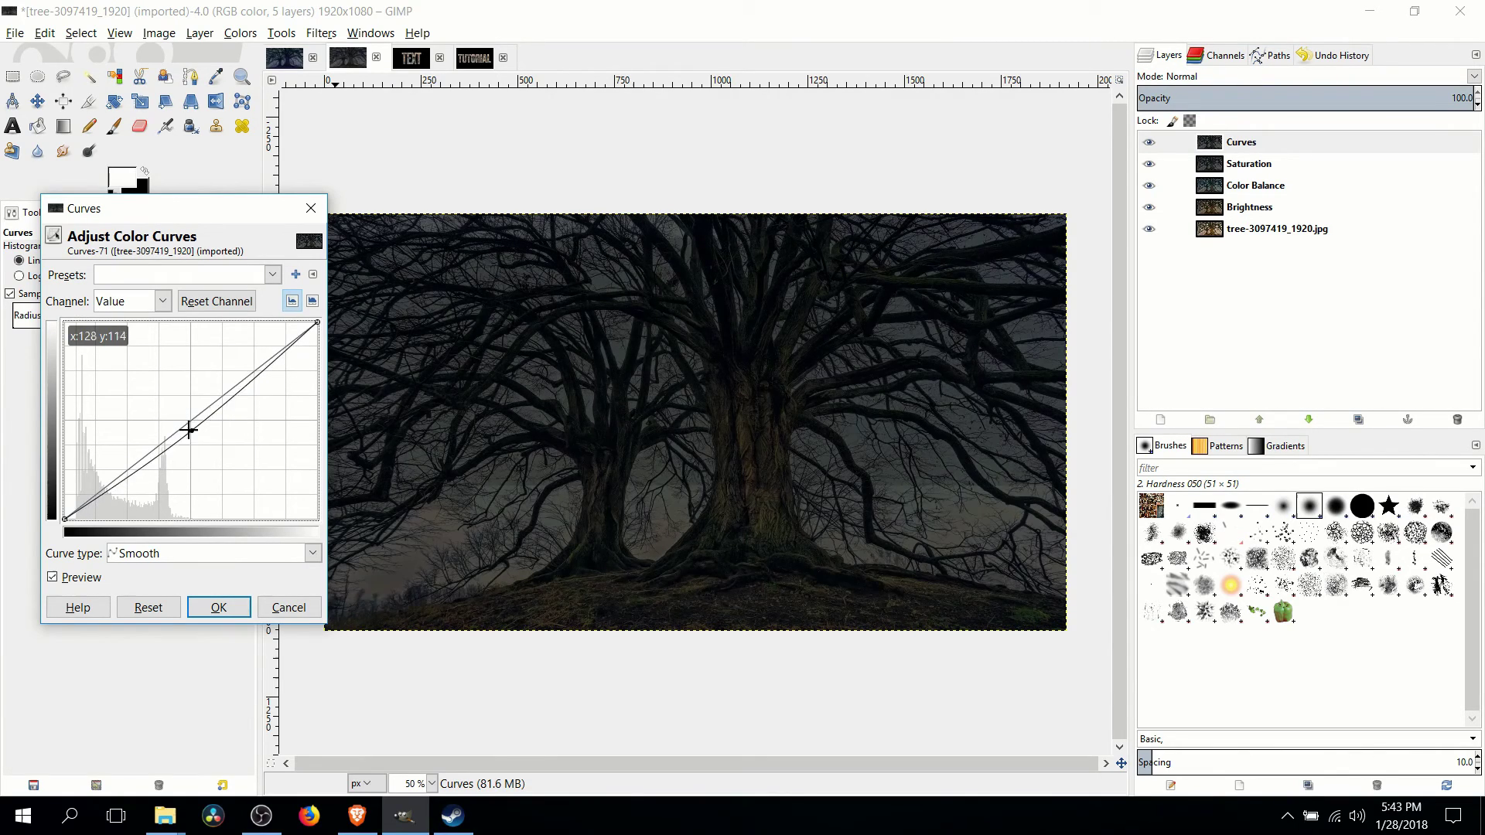
pyautogui.moveTo(189, 430); pyautogui.dragTo(223, 447)
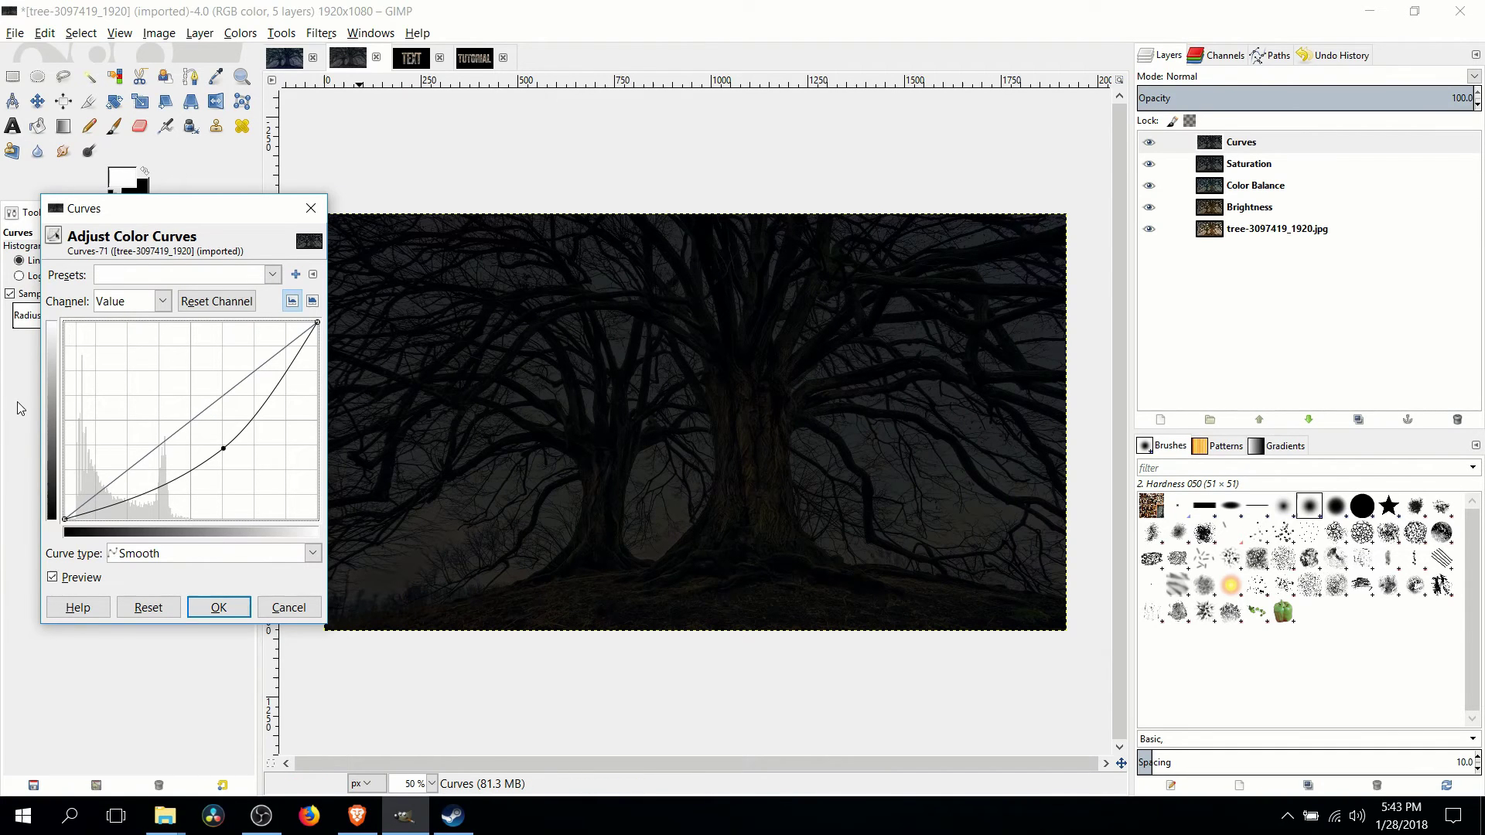
pyautogui.moveTo(223, 448); pyautogui.dragTo(245, 430)
pyautogui.click(158, 469)
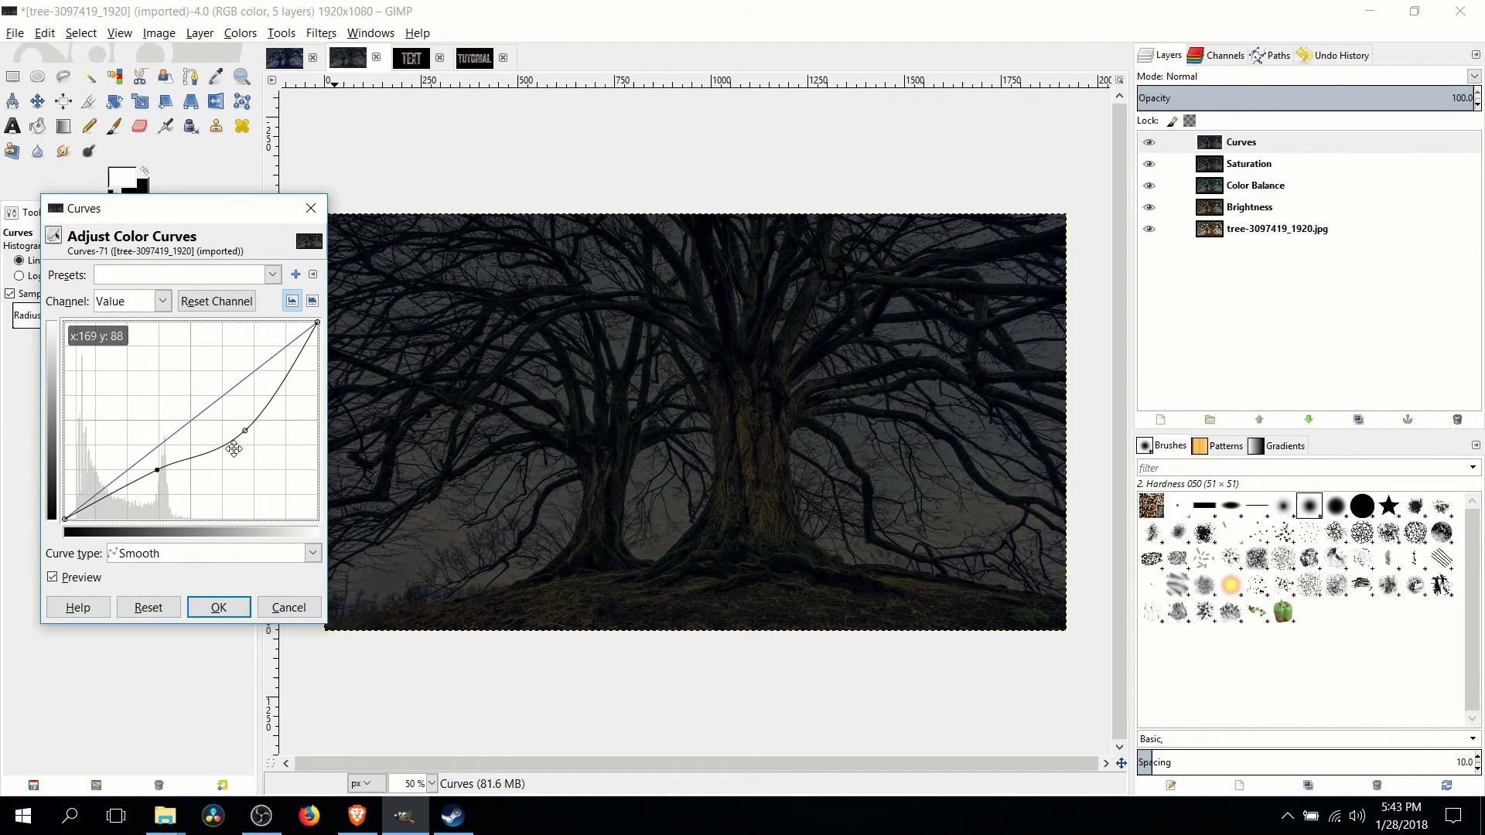
# Step: Pull the Value curve into a deep dip, lower the highlight endpoint, and apply
pyautogui.moveTo(244, 436); pyautogui.dragTo(225, 512)
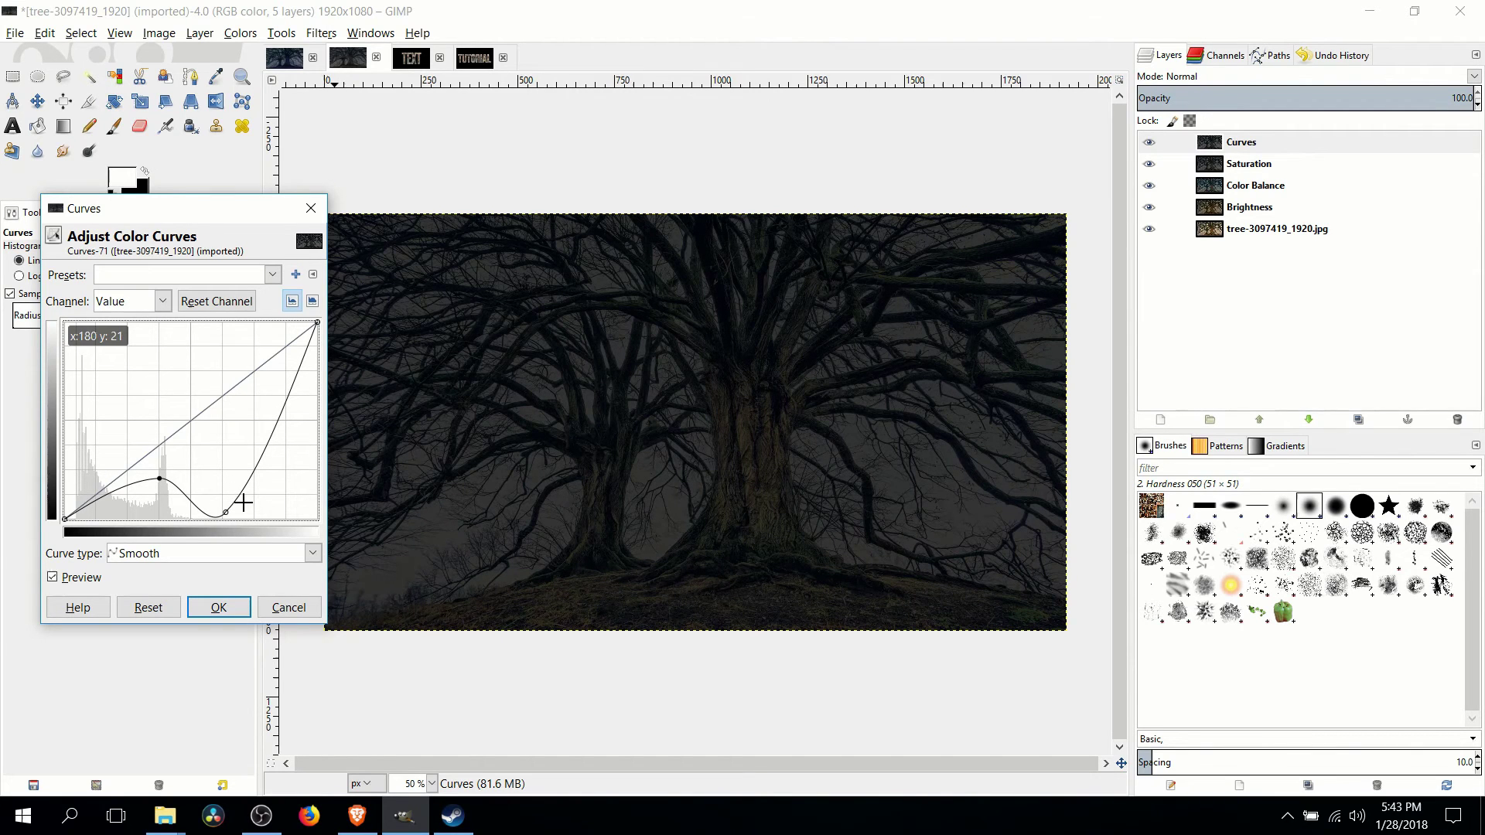
pyautogui.moveTo(226, 511); pyautogui.dragTo(239, 516)
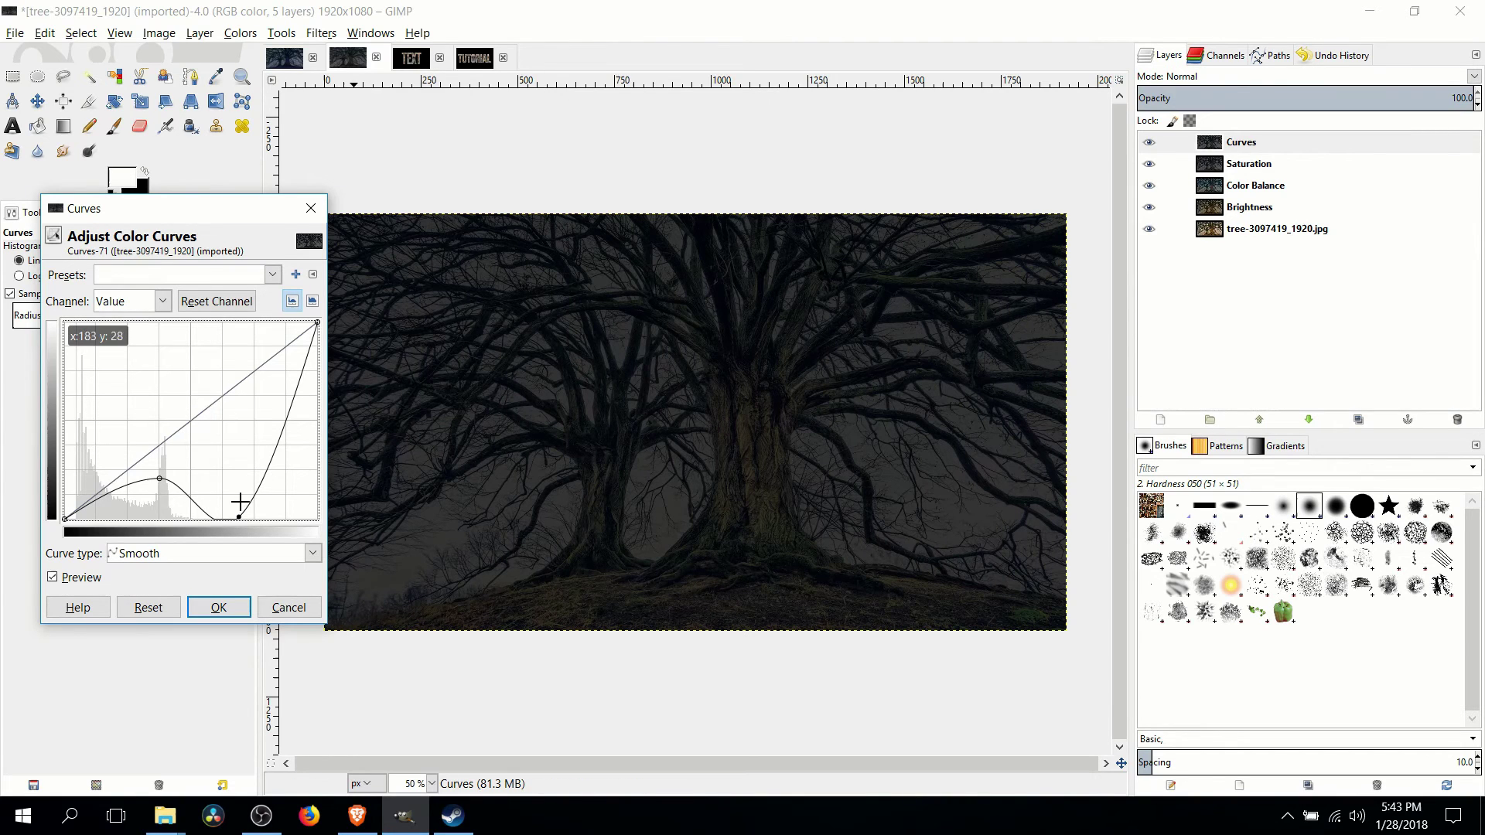
pyautogui.moveTo(239, 516); pyautogui.dragTo(205, 518)
pyautogui.moveTo(317, 322); pyautogui.dragTo(317, 352)
pyautogui.moveTo(206, 517); pyautogui.dragTo(181, 480)
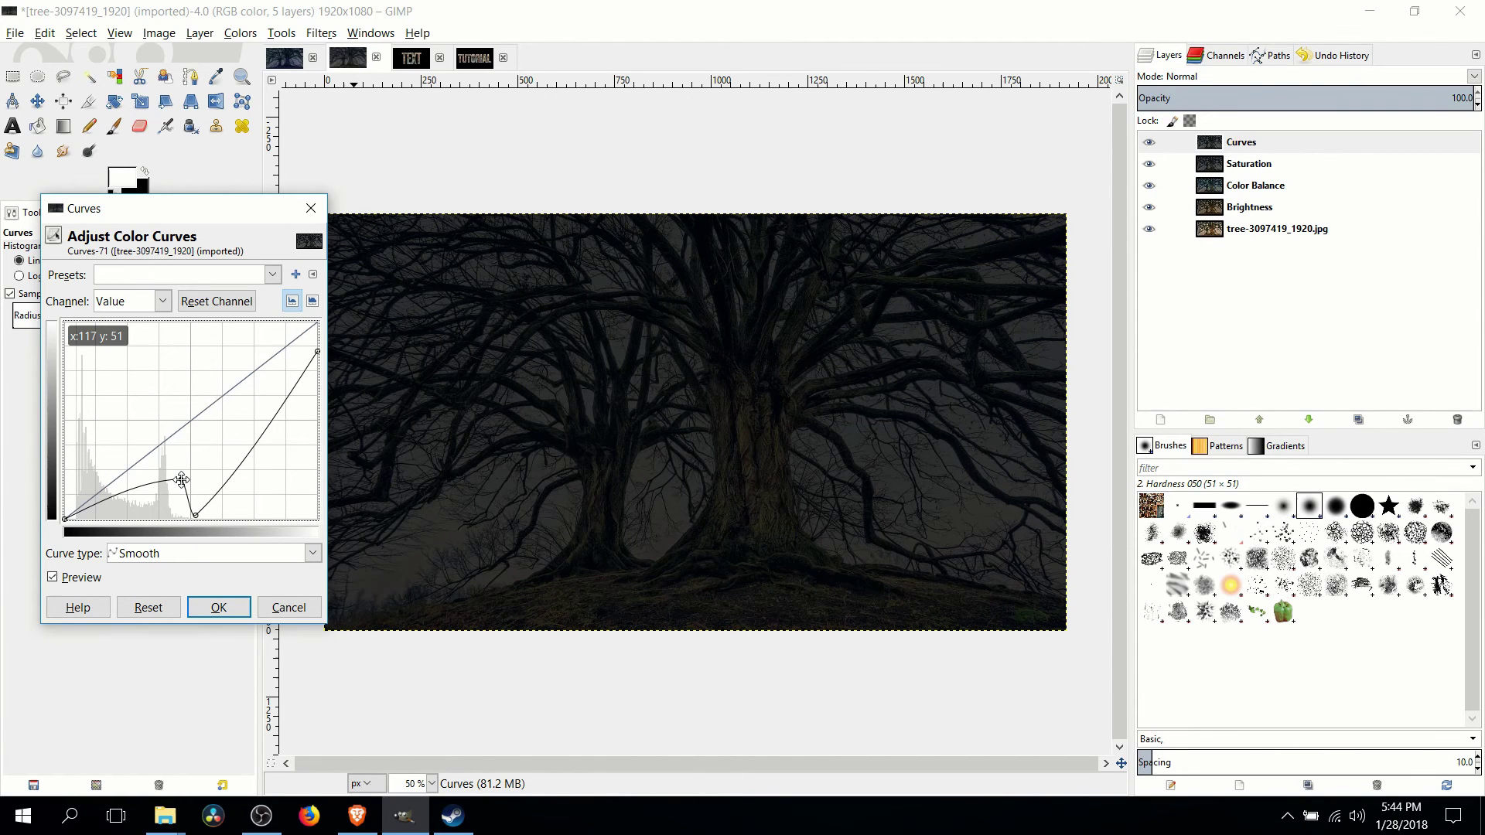
pyautogui.moveTo(195, 515); pyautogui.dragTo(199, 517)
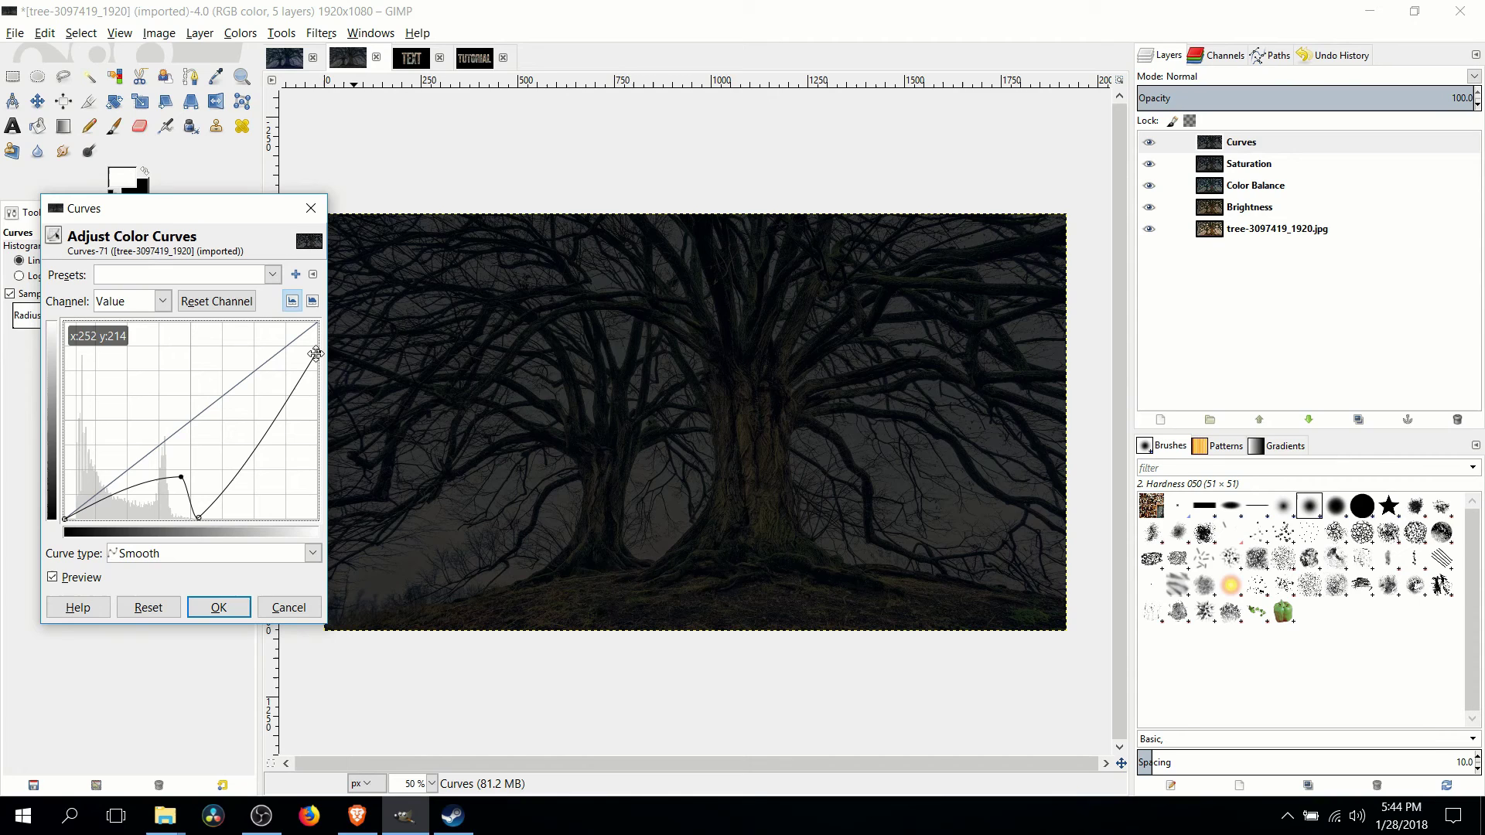
pyautogui.click(219, 608)
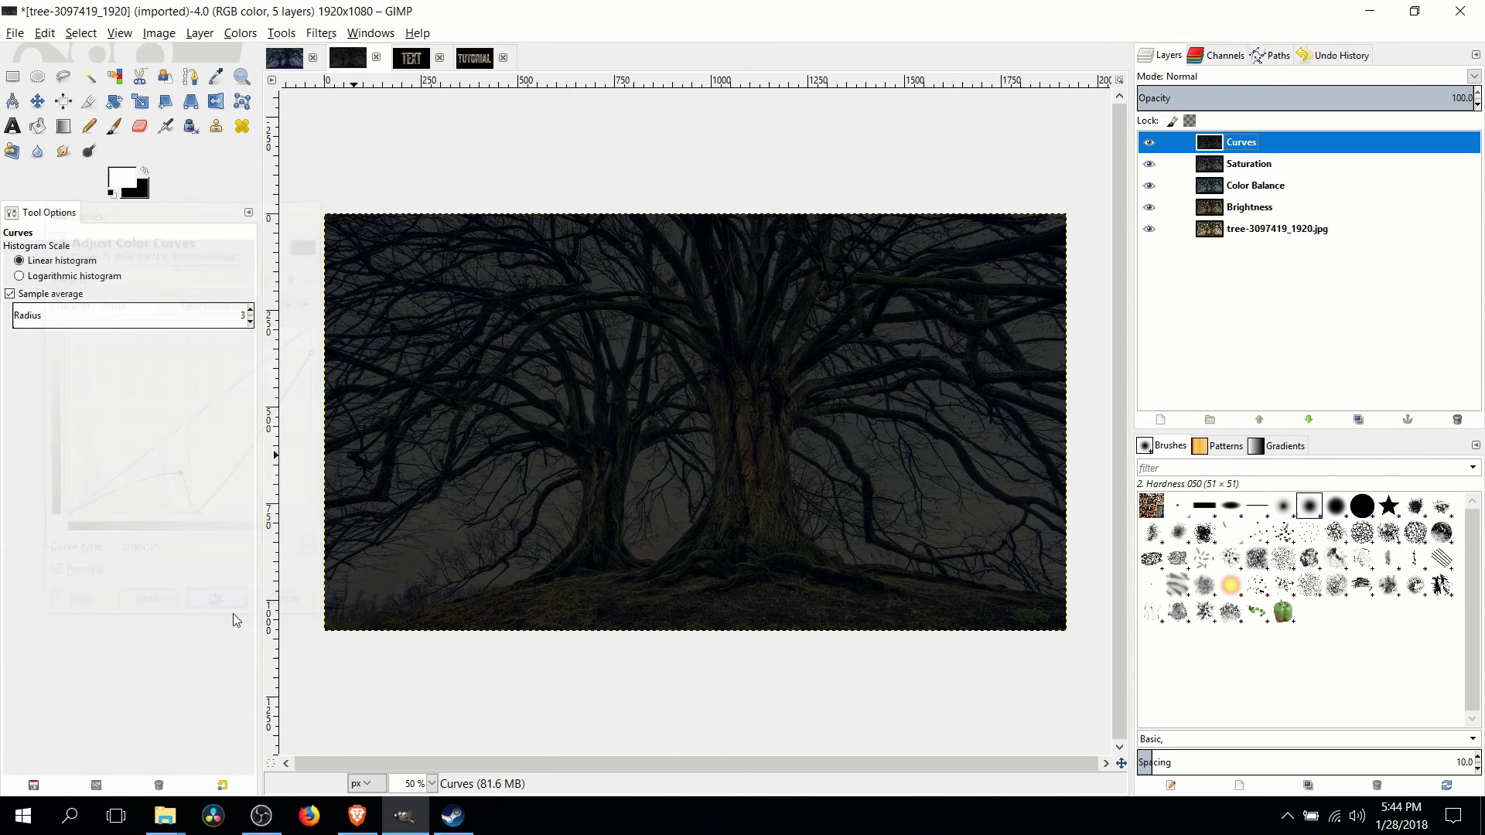
pyautogui.click(285, 64)
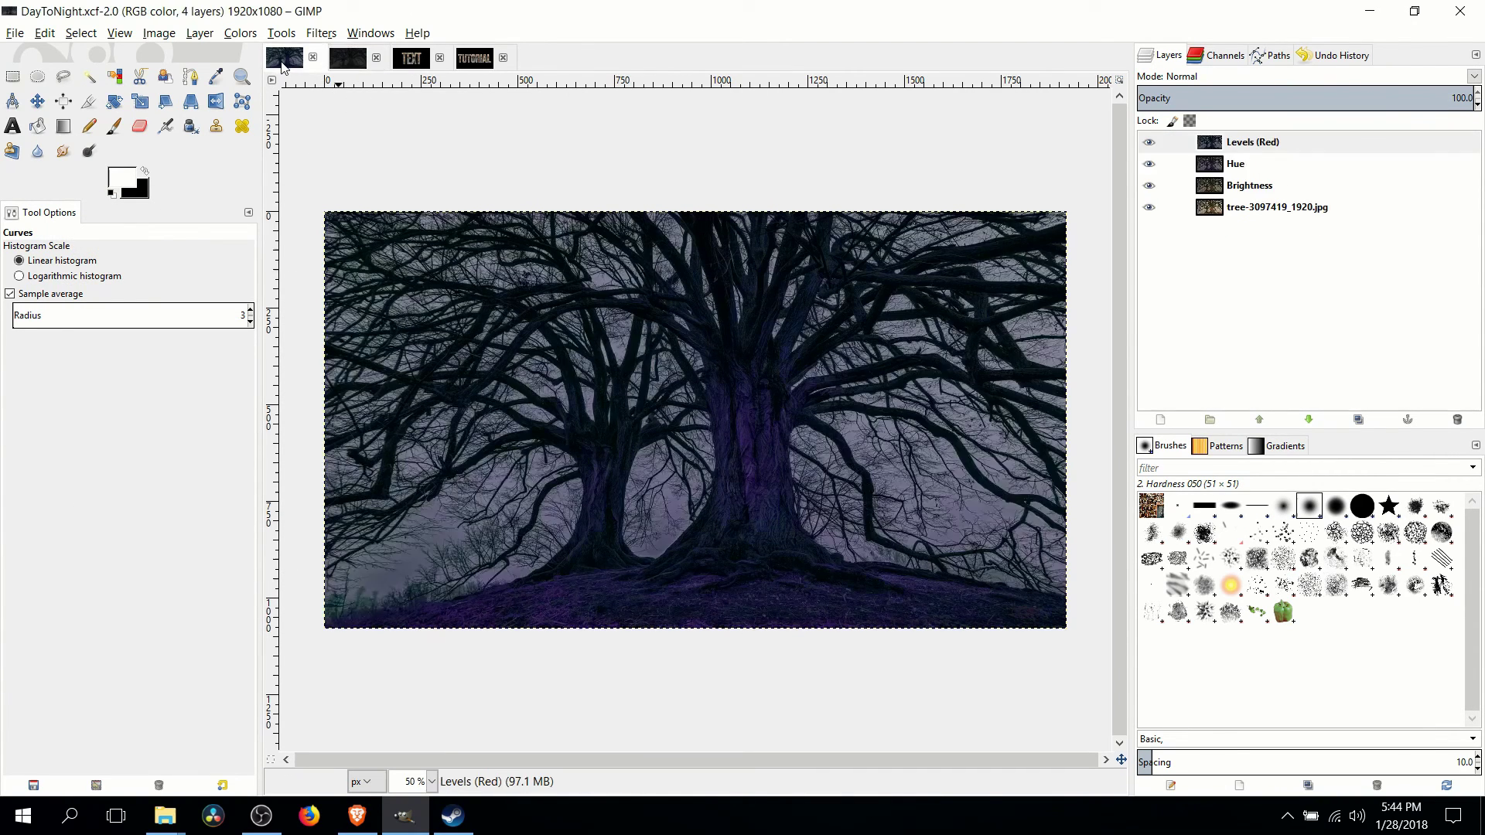
pyautogui.click(346, 62)
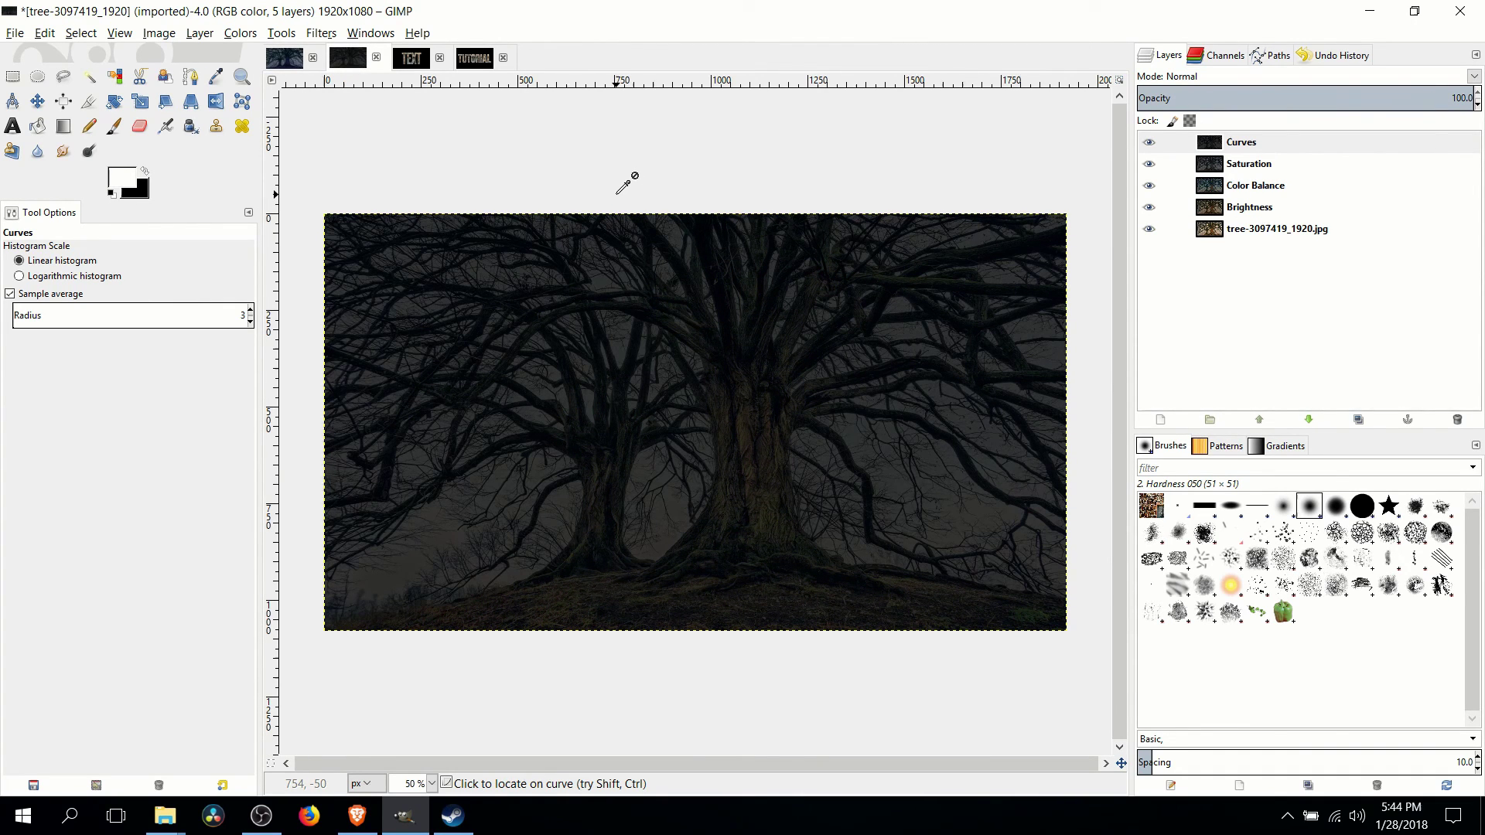
pyautogui.click(1265, 212)
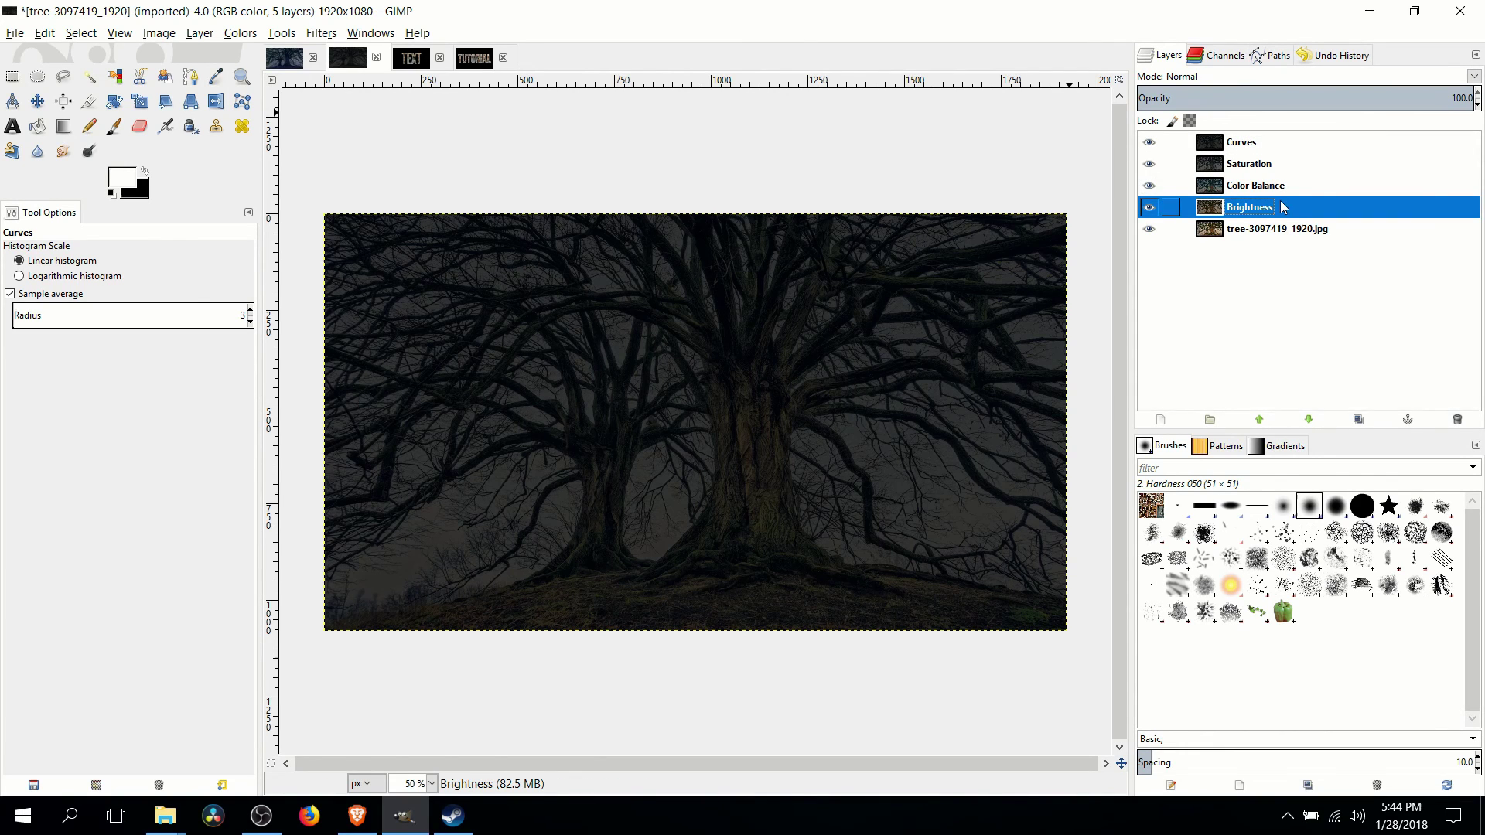
pyautogui.click(1284, 185)
pyautogui.click(1283, 172)
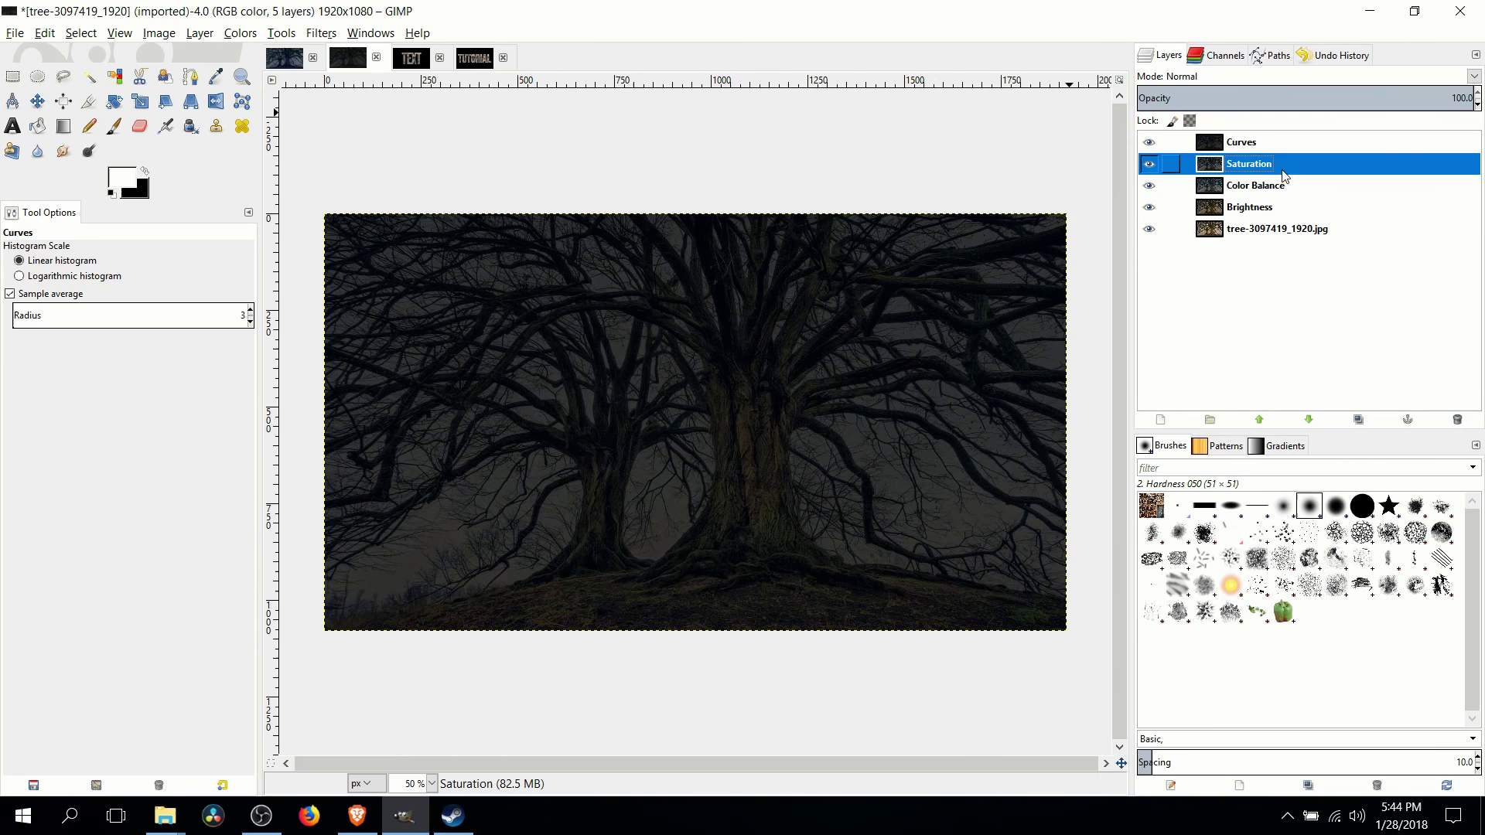